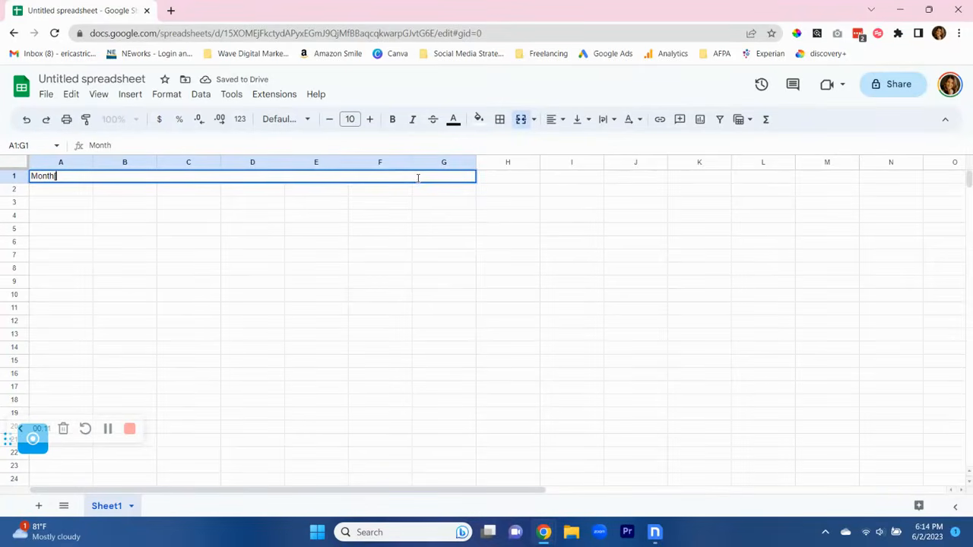
Complete the title in the merged cell A1:G1 as "Month [XXXX]" and center it horizontally
type("XXX")
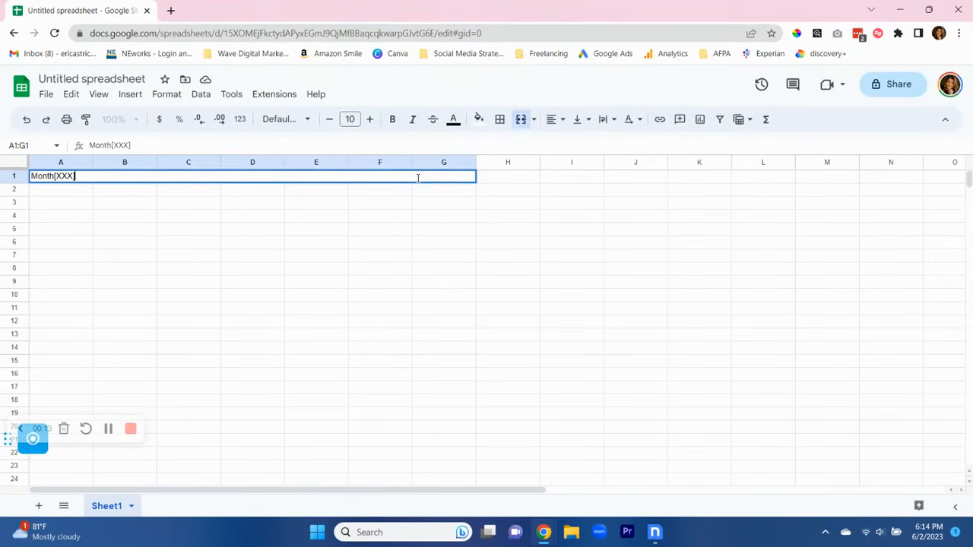
type("]")
left_click(417, 179)
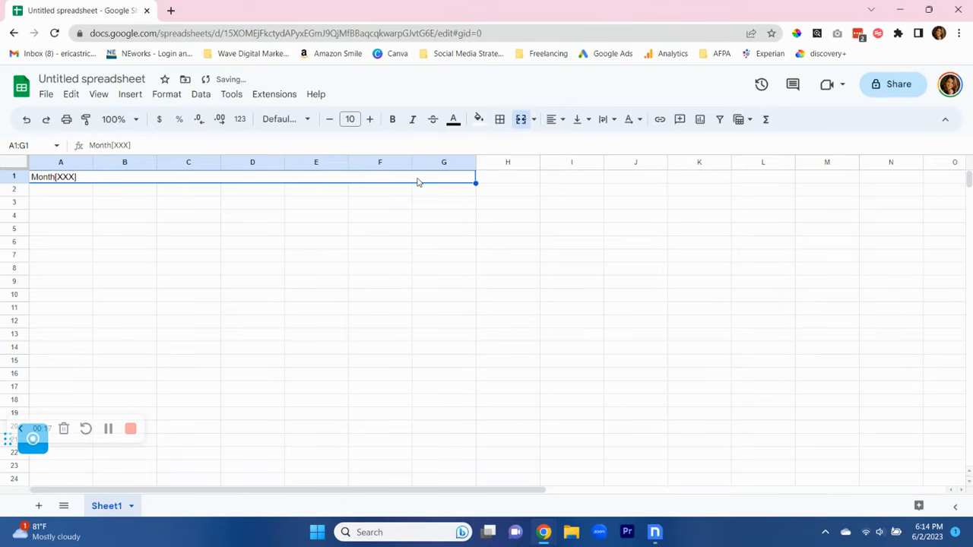
double_click(278, 182)
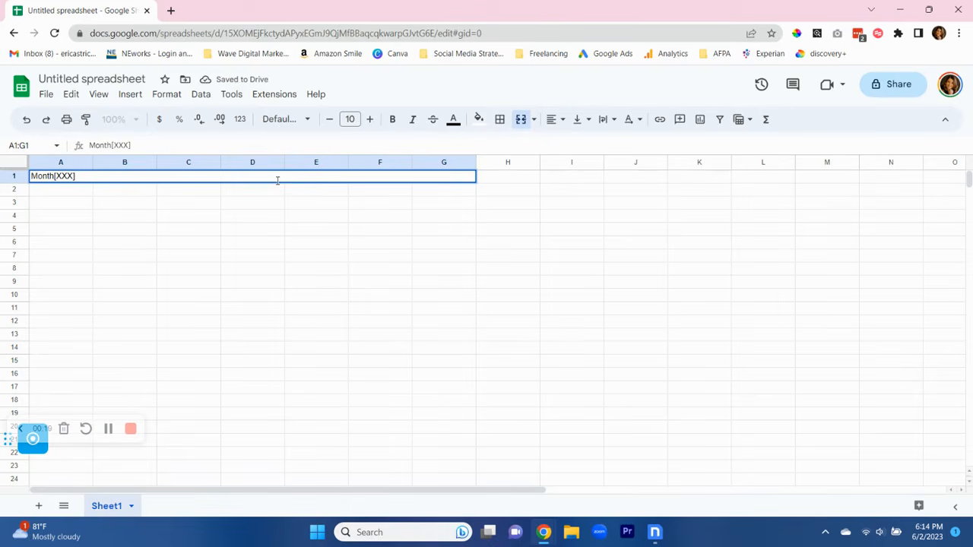
type("X")
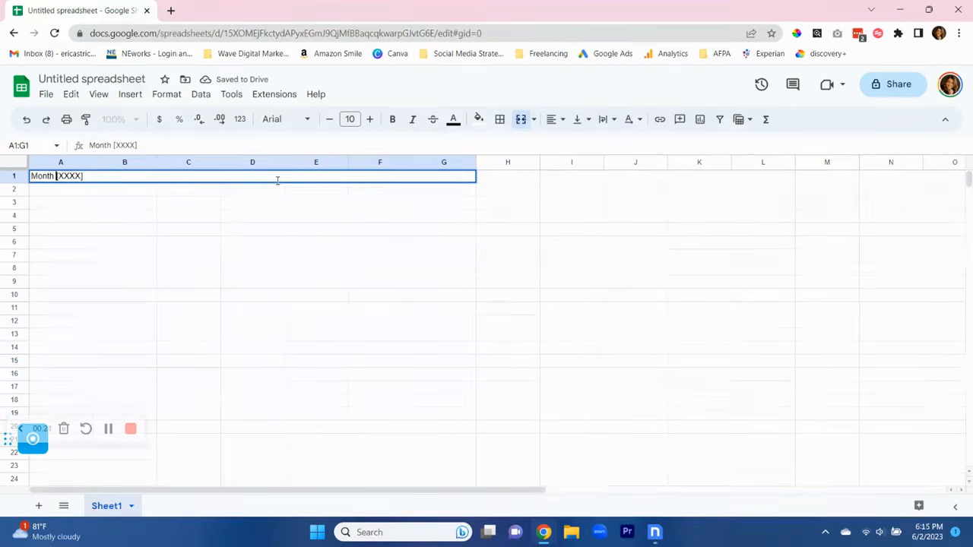
left_click(553, 120)
left_click(575, 144)
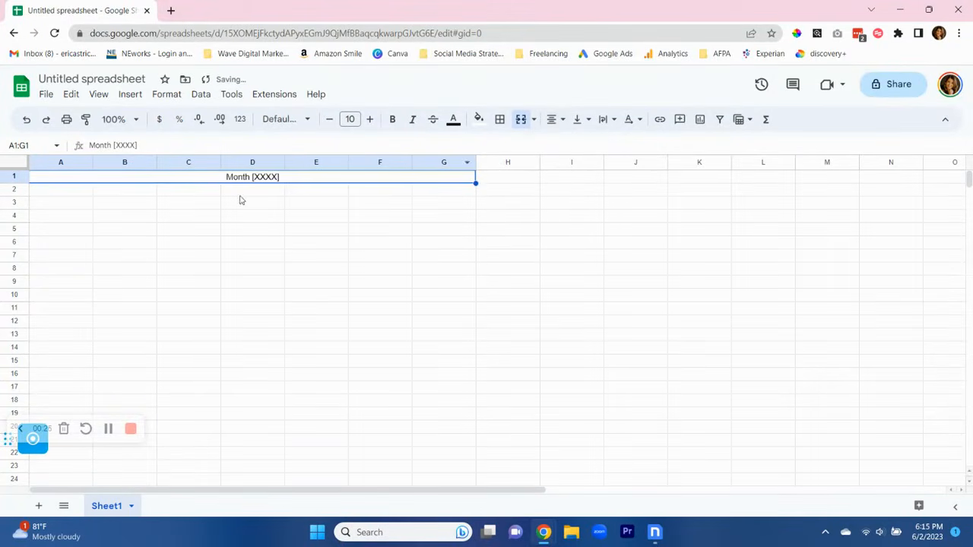
Enter the weekday formula =TEXT(column(), "DDDD") in A2 and fill it across to G2
left_click(83, 195)
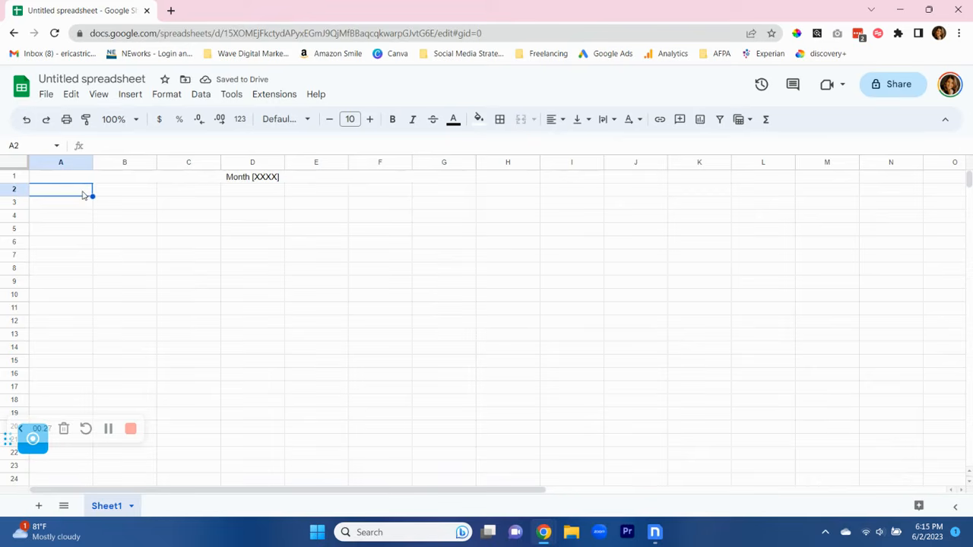
type("=TEXT(1, \"DDDD\")")
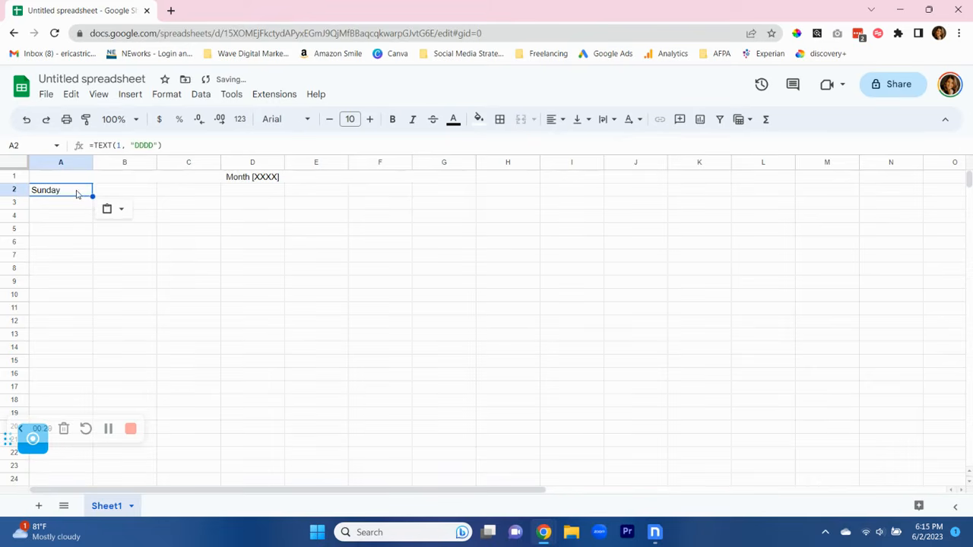
double_click(75, 191)
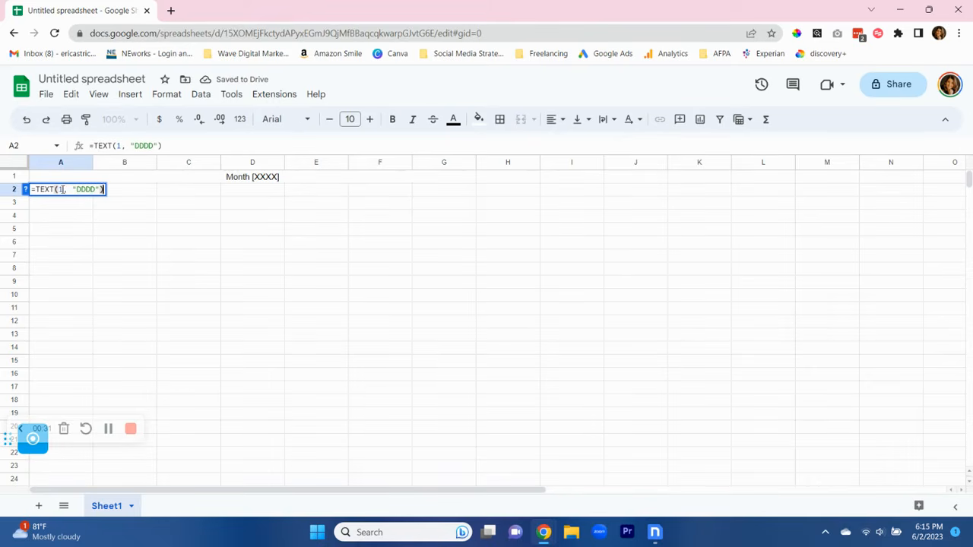
double_click(62, 190)
type("column")
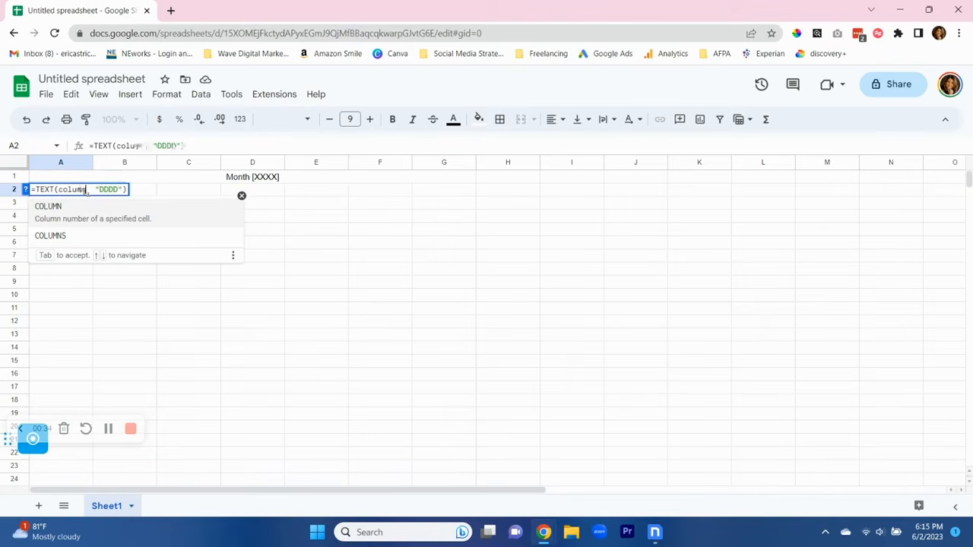
type("n()")
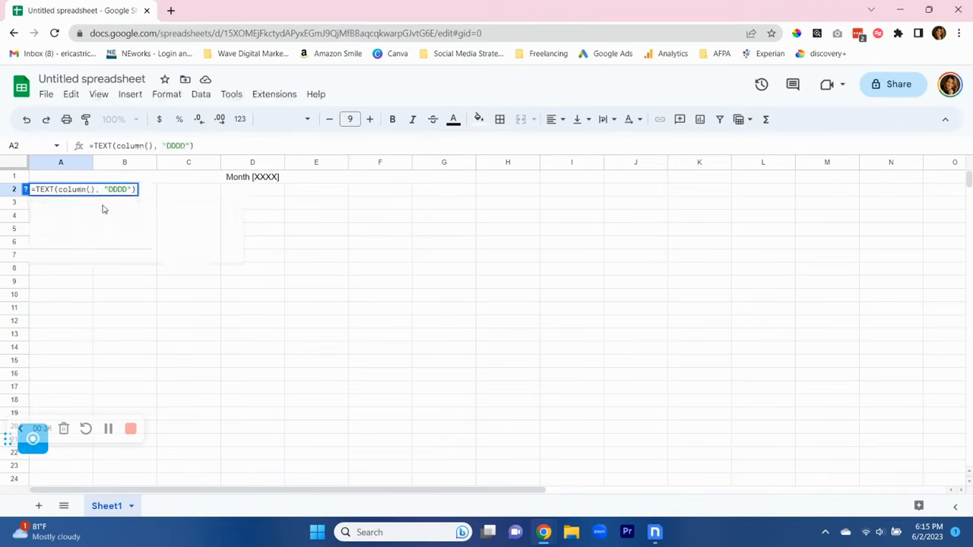
key("Return")
left_click(89, 194)
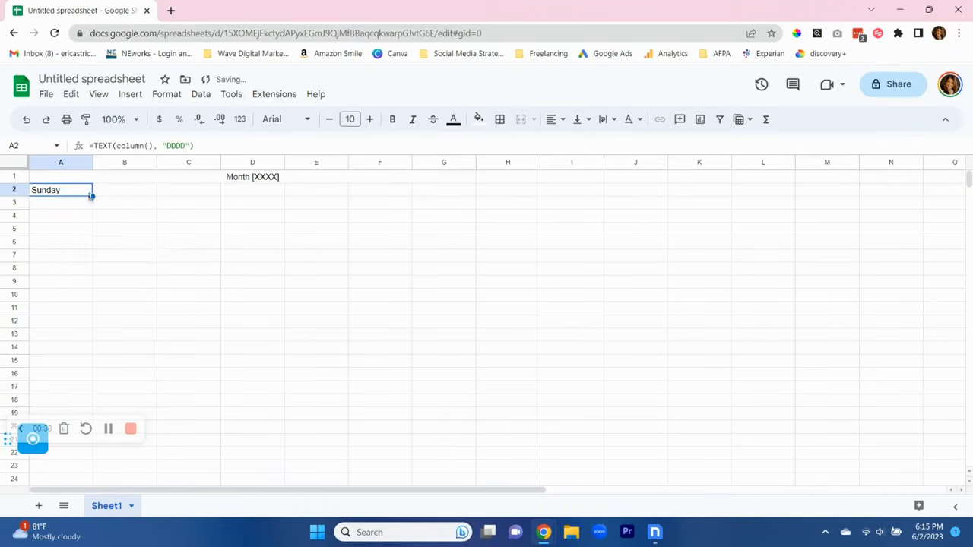
left_click_drag(90, 196, 435, 199)
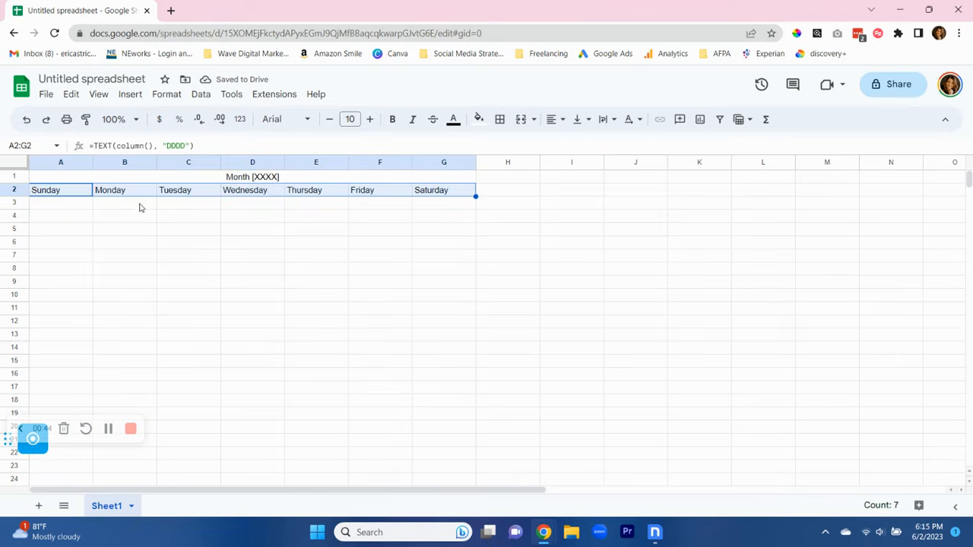
Enter the dates 1 to 6 in row 3, from Monday (B3) through Saturday (G3)
left_click(140, 206)
type("1")
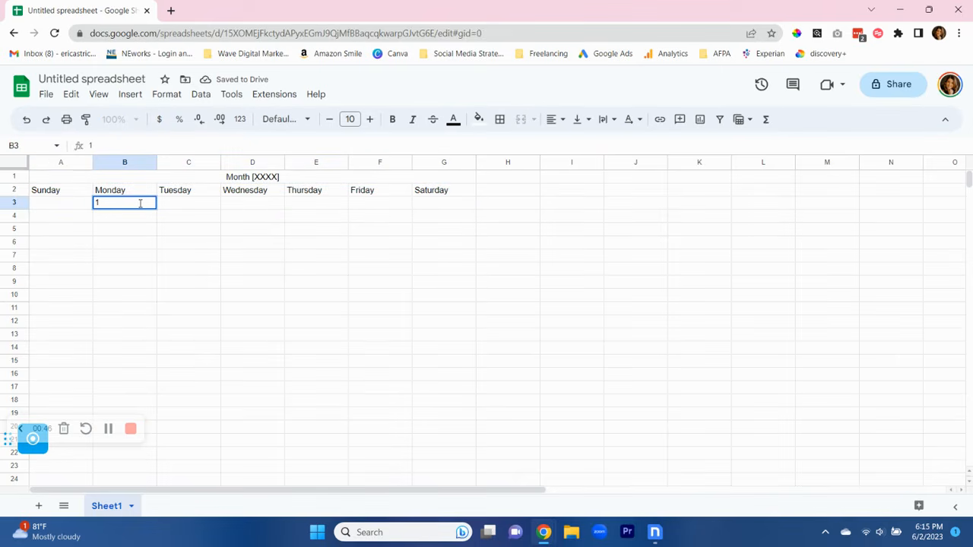
key("Tab")
type("2")
key("Tab")
type("3")
key("Tab")
type("4")
key("Tab")
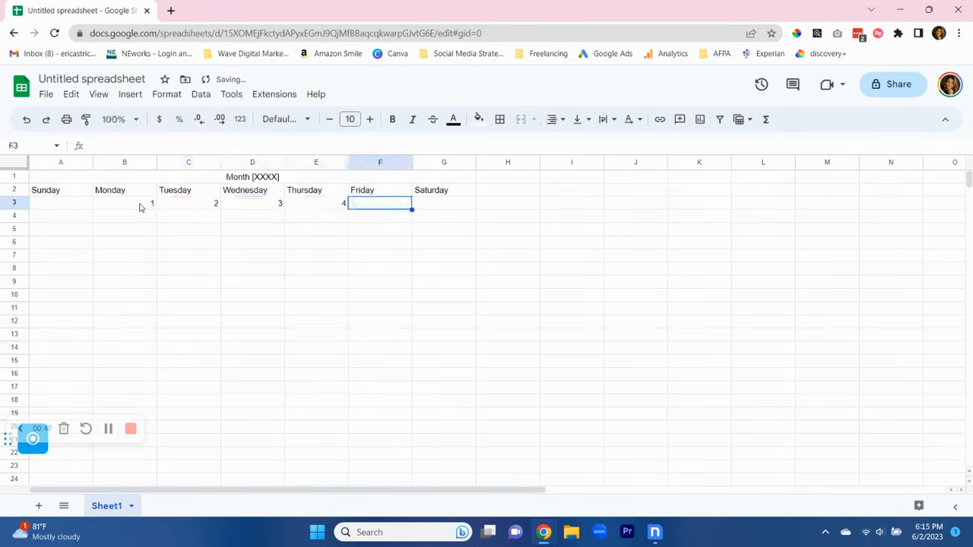
type("5")
key("Tab")
type("6")
key("Tab")
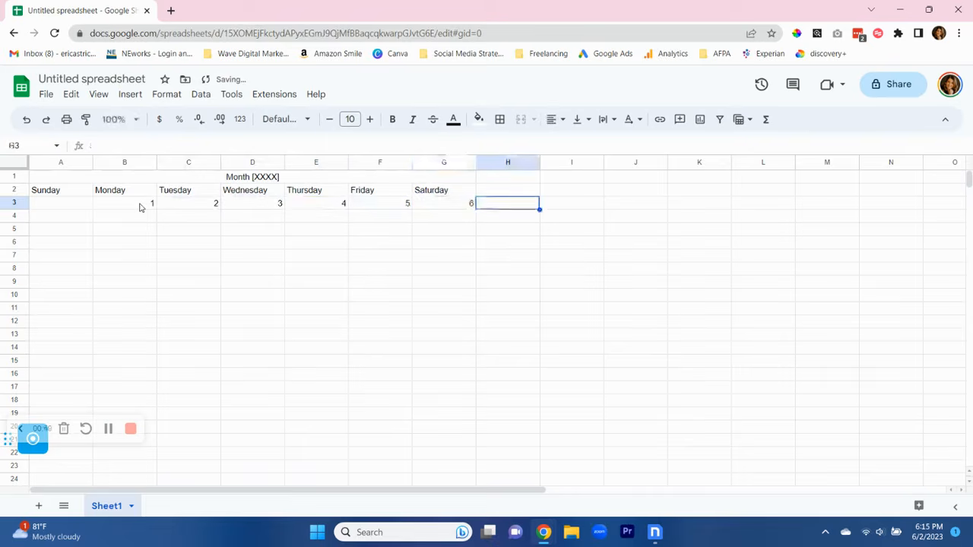
Enter the dates 7 to 31 from Sunday to Saturday in rows 5, 7, 9 and 11, leaving a blank row between weeks
left_click(82, 233)
type("7")
key("Tab")
type("8")
key("Tab")
type("9")
key("Tab")
type("10")
key("Tab")
type("11")
key("Tab")
type("12")
key("Tab")
type("12")
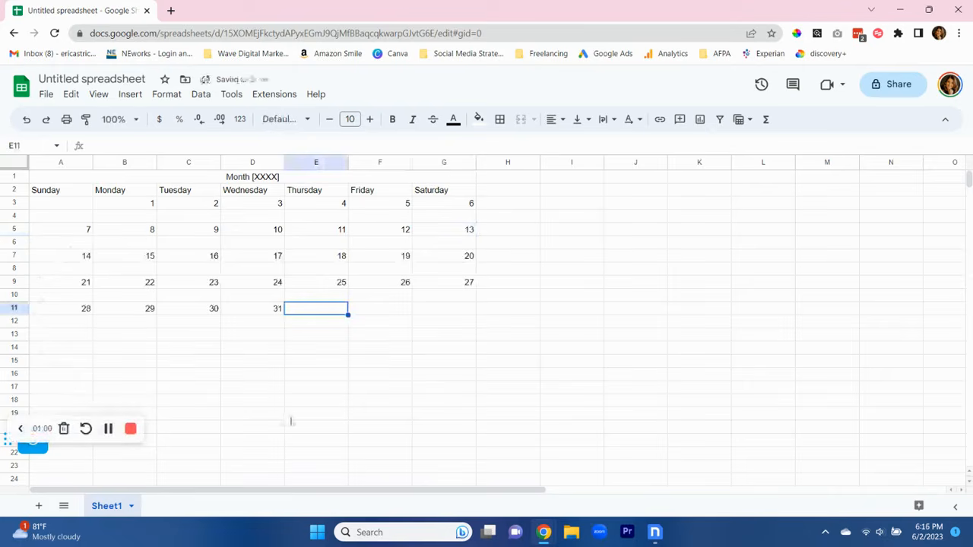
Make the empty rows 4, 6, 8, 10 and 12 about four times taller and widen columns A to G equally by about half
left_click(17, 216)
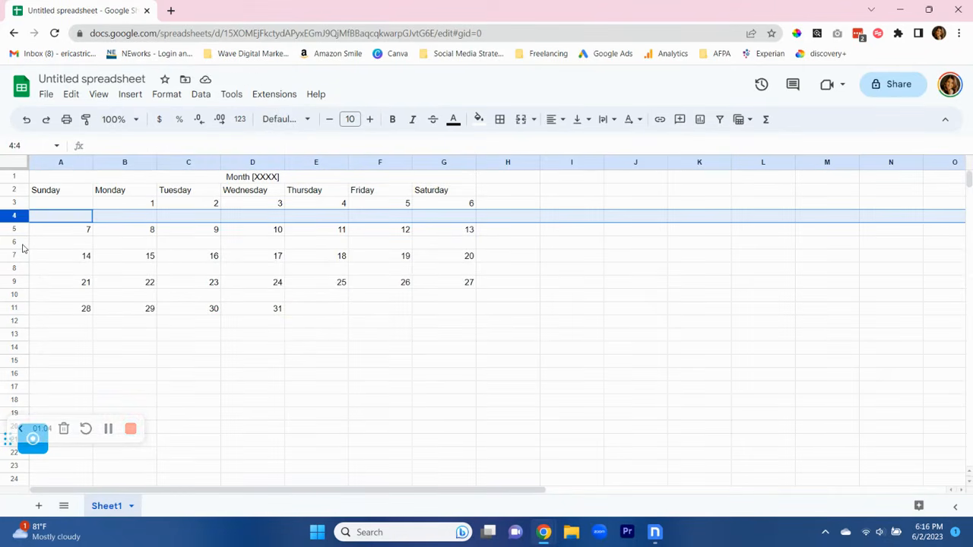
left_click(15, 242, "ctrl")
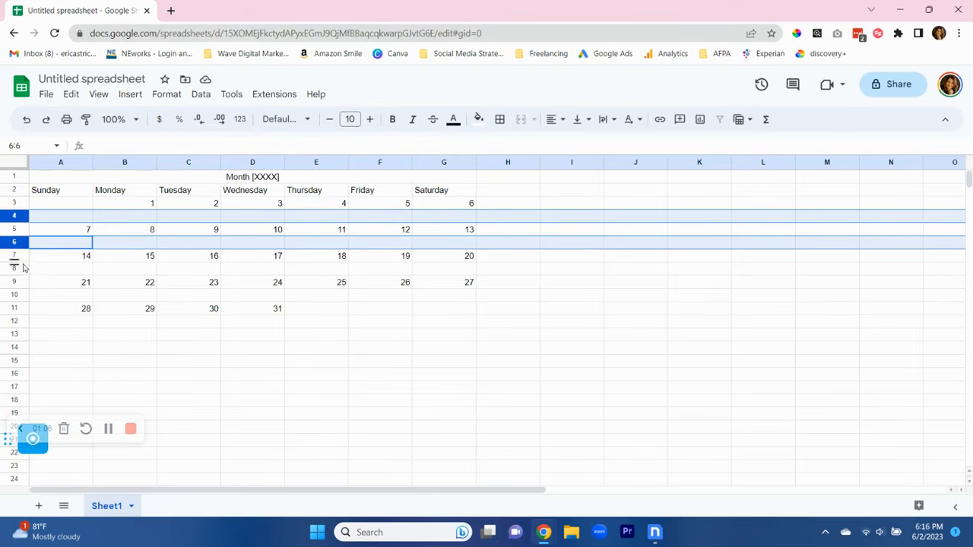
left_click(17, 268, "ctrl")
left_click(18, 294, "ctrl")
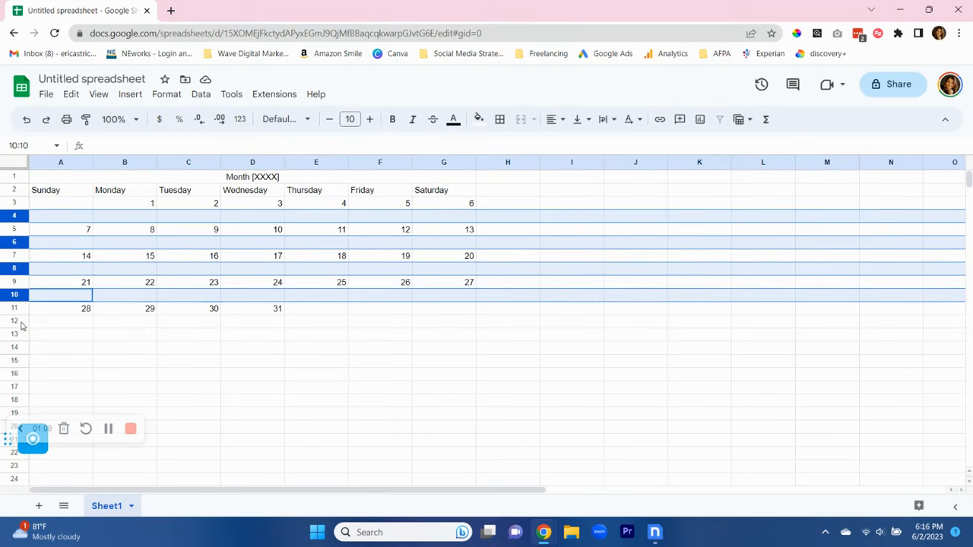
left_click(17, 321, "ctrl")
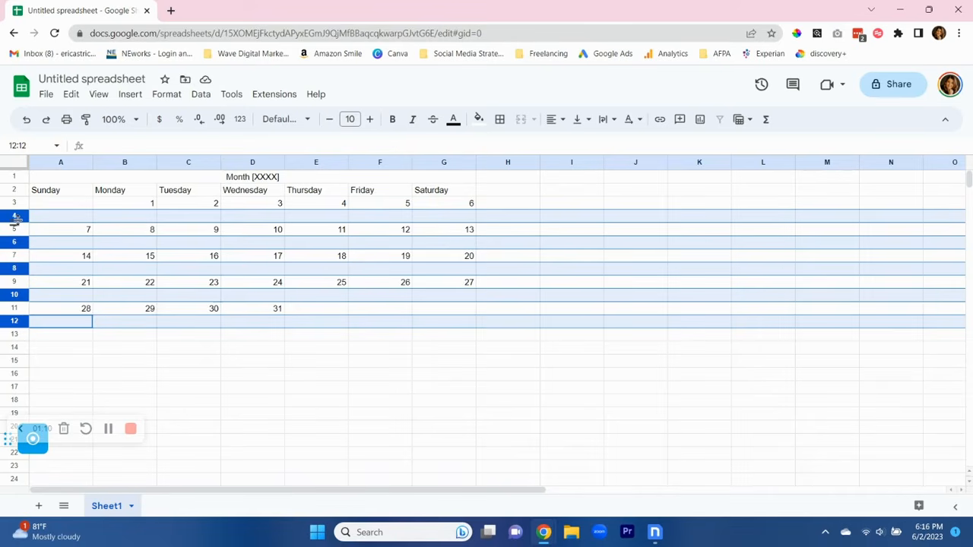
left_click_drag(15, 219, 24, 261)
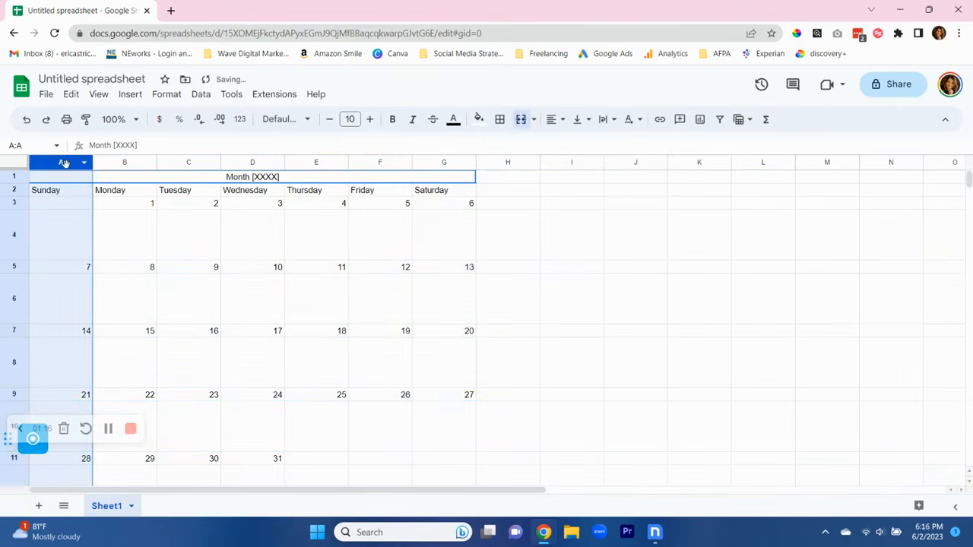
left_click(65, 163)
left_click_drag(108, 167, 514, 162)
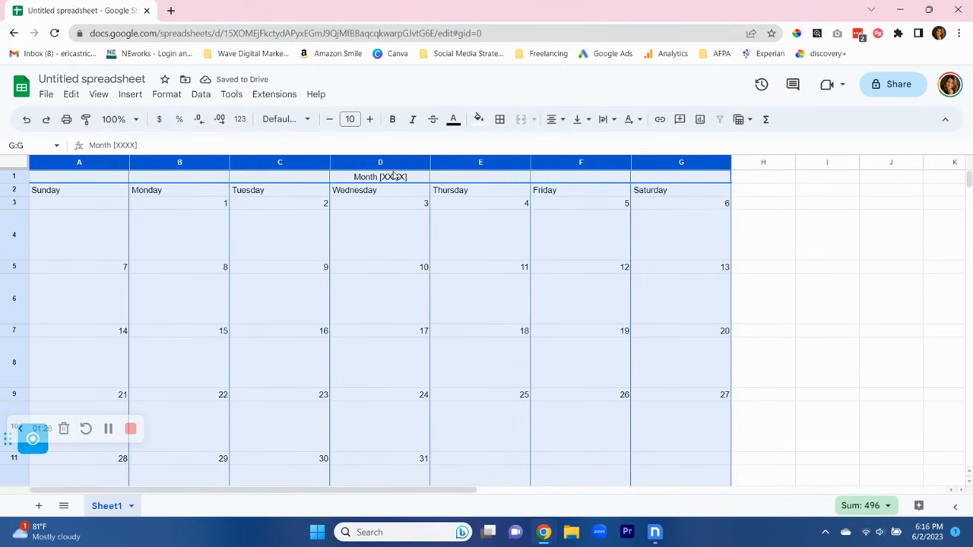
Set the font size of the "Month [XXXX]" title to 20
triple_click(393, 177)
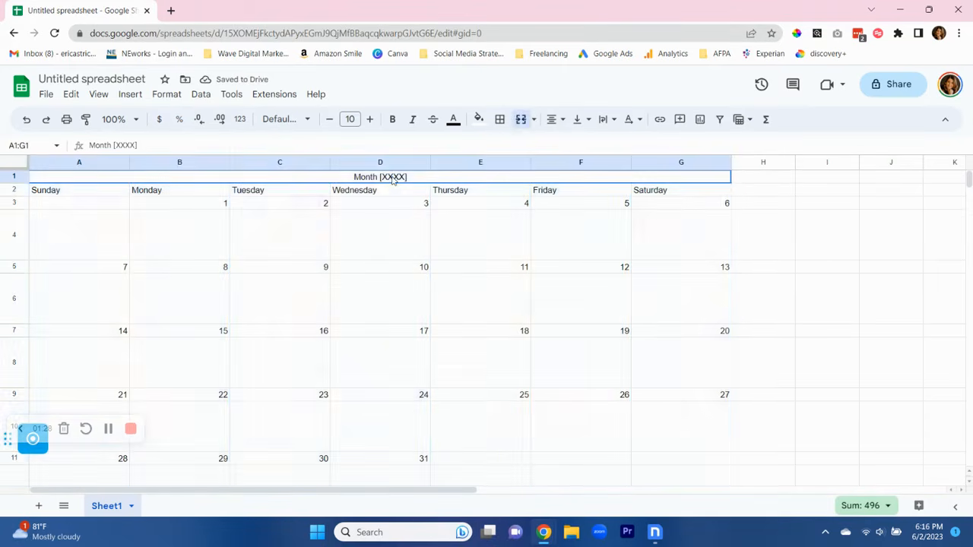
left_click(370, 119)
left_click(371, 118)
left_click(371, 118)
left_click(371, 119)
left_click(372, 119)
left_click(371, 119)
left_click(371, 118)
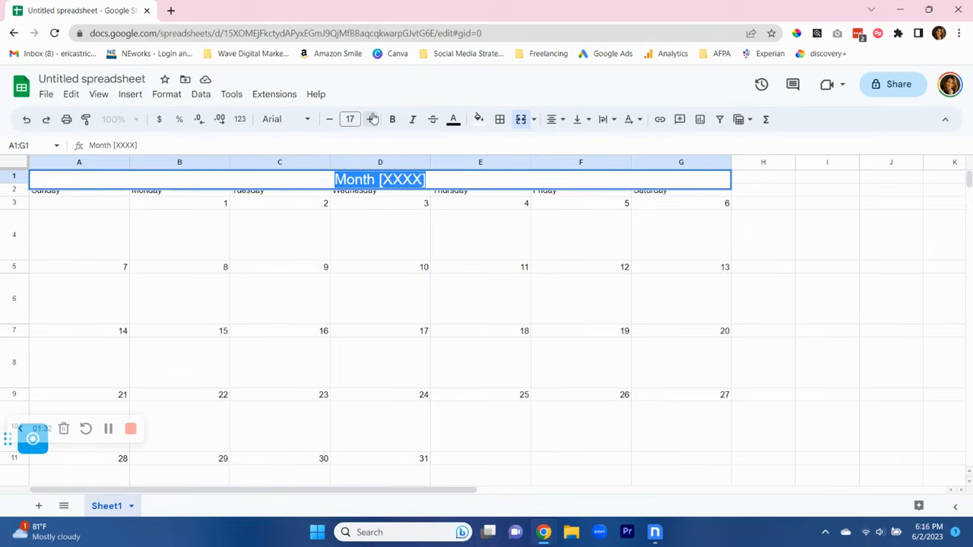
left_click(371, 119)
left_click(371, 119)
left_click(371, 118)
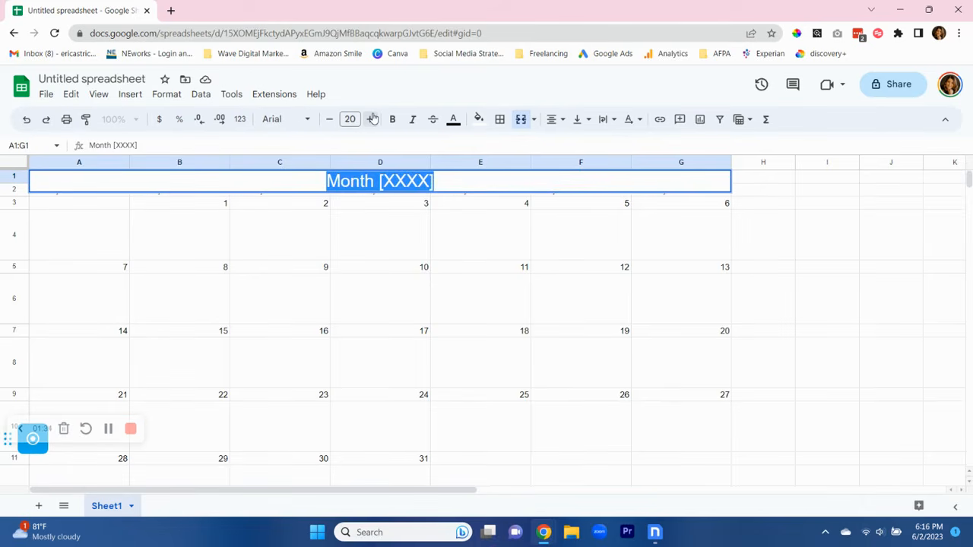
left_click(761, 207)
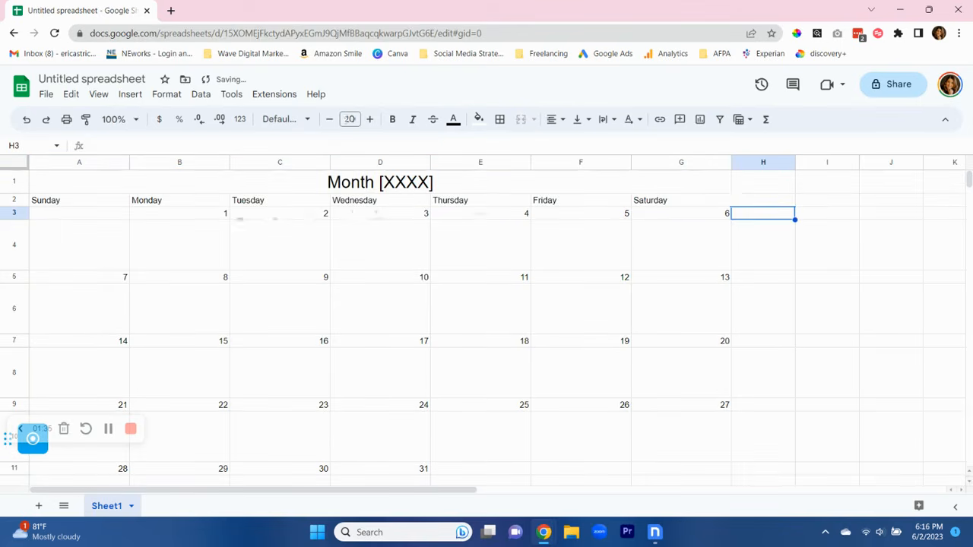
Set the font size of the weekday names in row 2 to 13
left_click(14, 200)
left_click(371, 122)
left_click(371, 121)
left_click(371, 122)
left_click(371, 122)
left_click(371, 122)
left_click(371, 122)
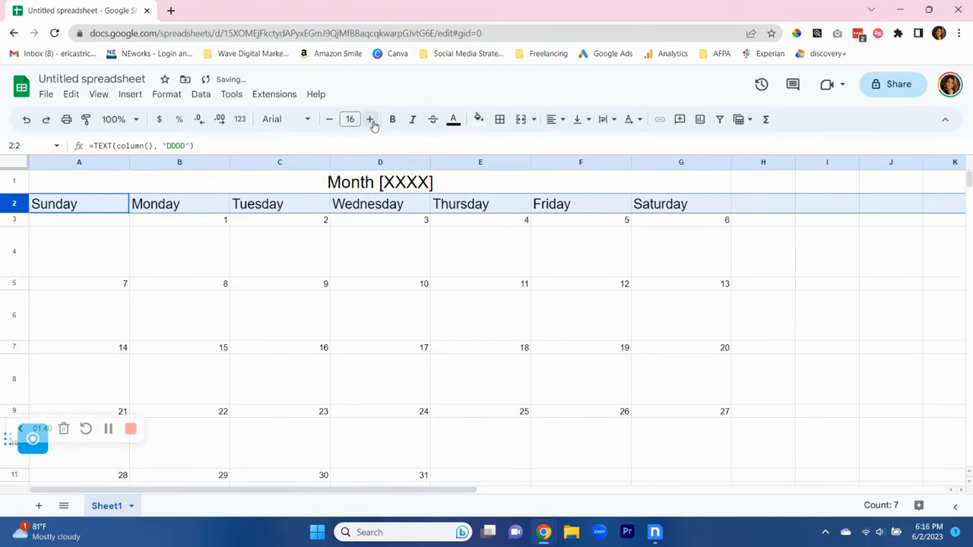
left_click(330, 121)
left_click(330, 121)
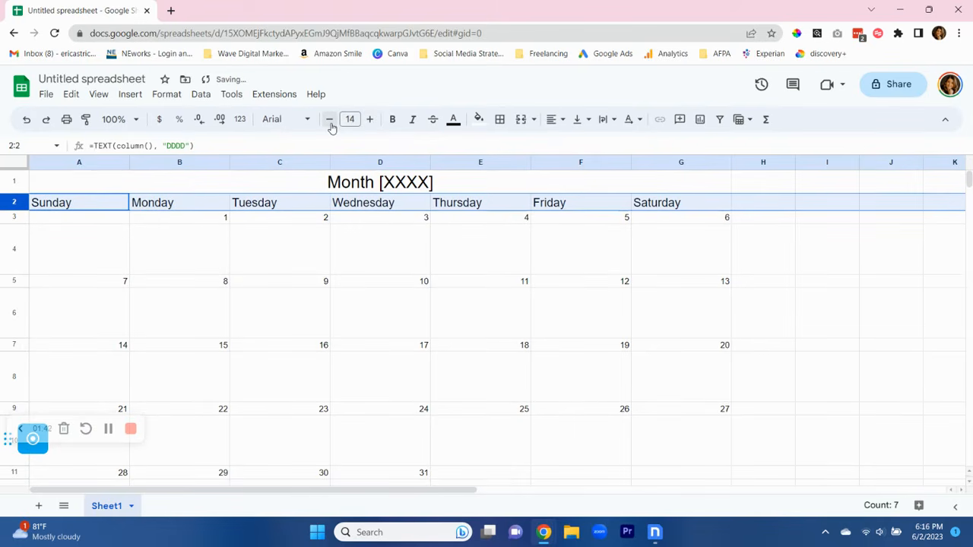
left_click(330, 122)
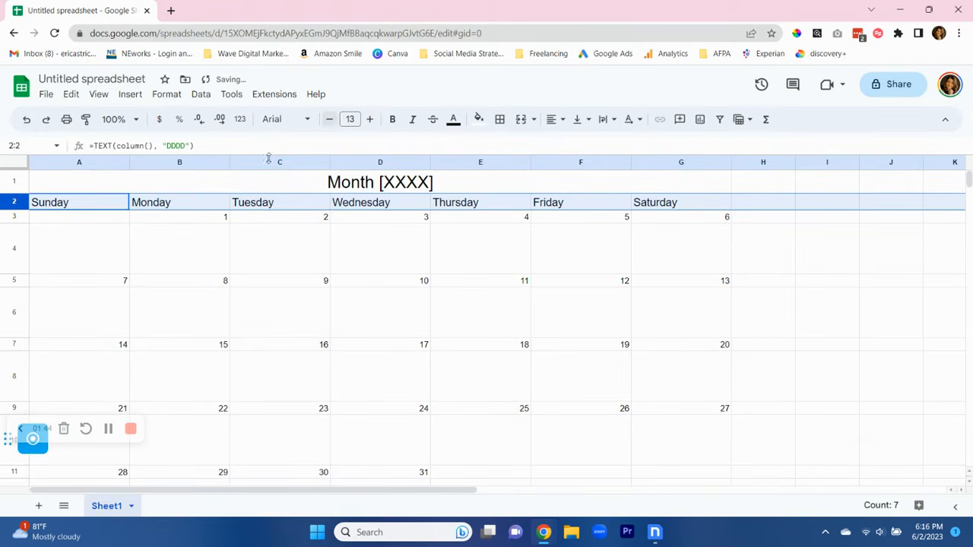
Make the date rows 3, 5, 7, 9 and 11 bold and give them a light gray fill
left_click(20, 217)
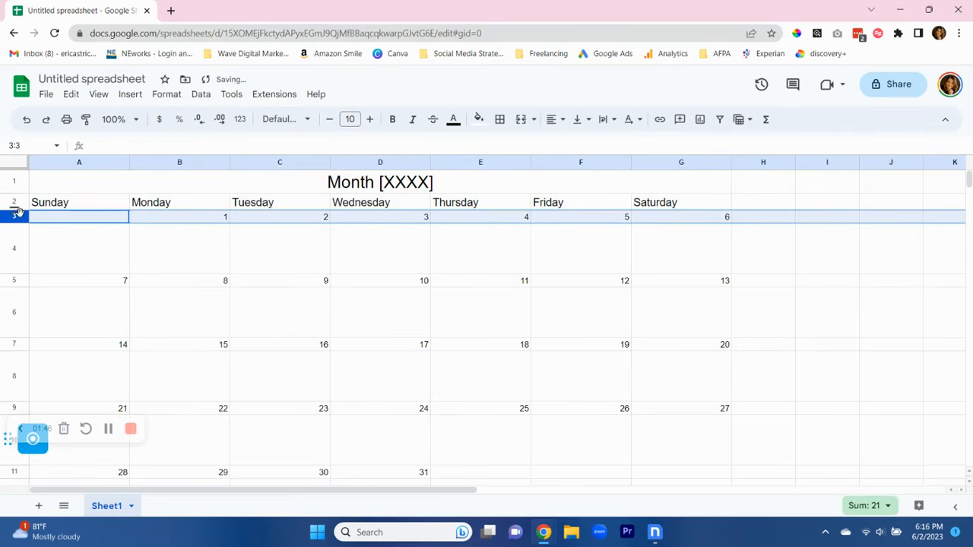
left_click(20, 281, "ctrl")
left_click(16, 344, "ctrl")
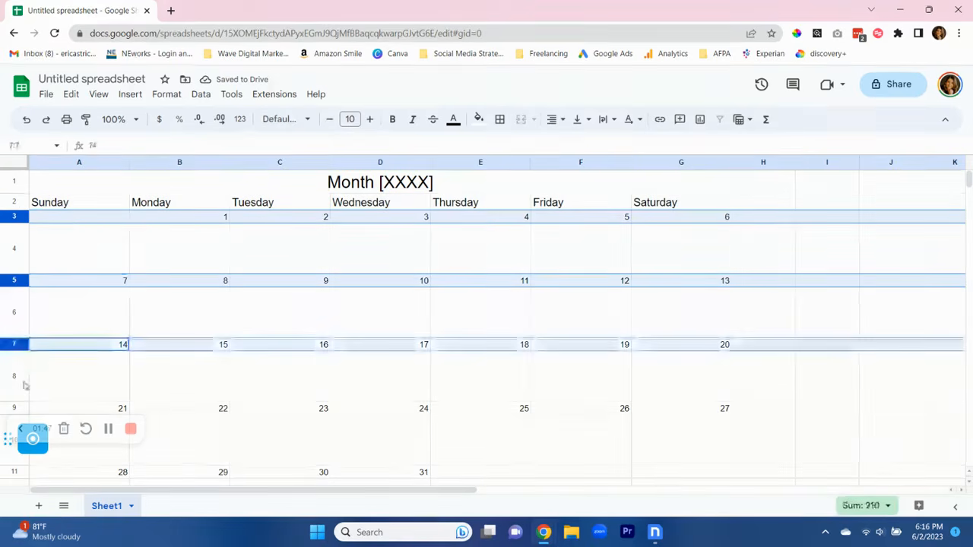
left_click(17, 408, "ctrl")
scroll(17, 404, "down", 3)
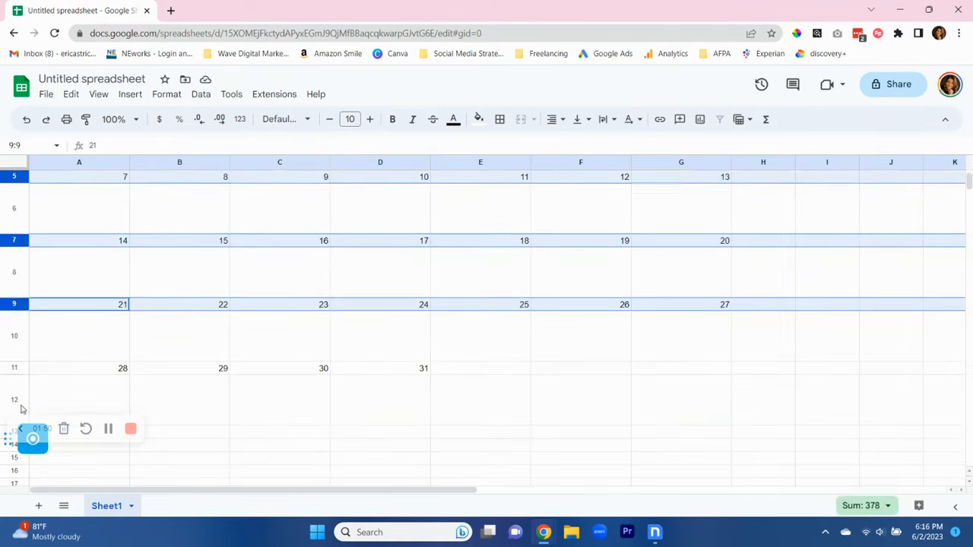
left_click(15, 368, "ctrl")
key("ctrl+b")
left_click(478, 119)
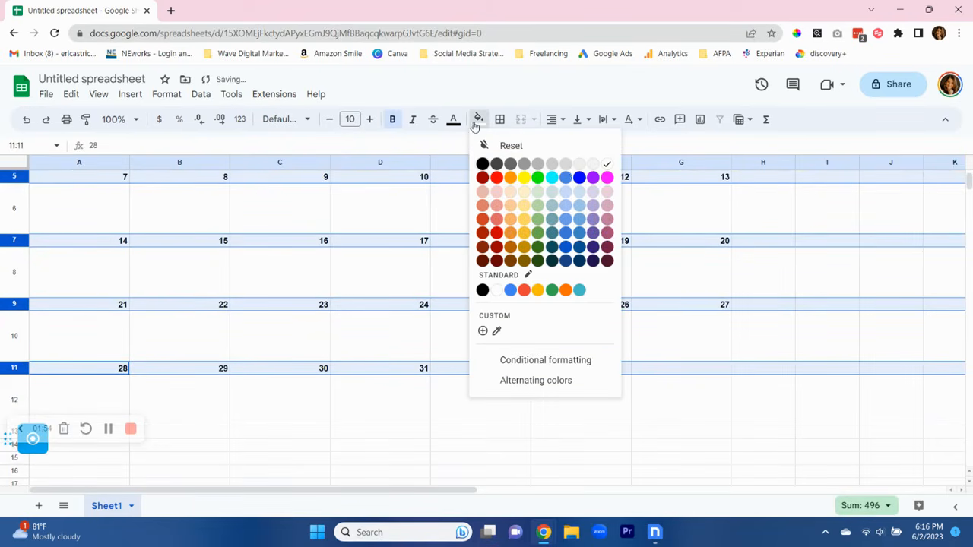
left_click(581, 165)
left_click(539, 208)
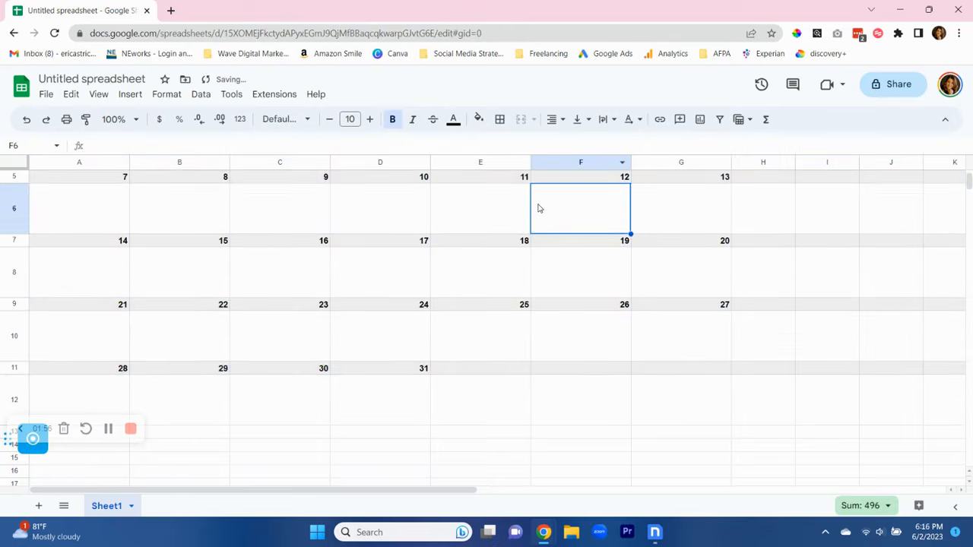
scroll(538, 208, "up", 3)
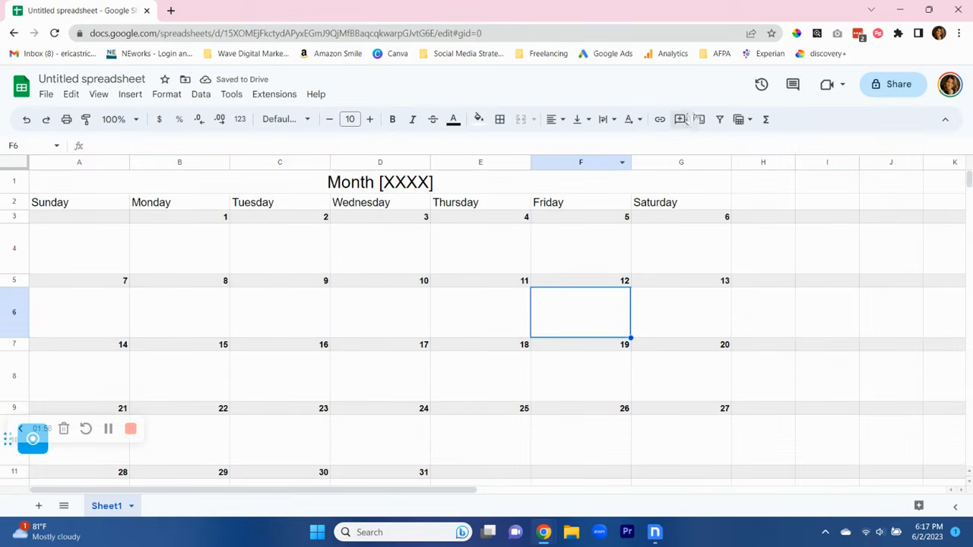
Delete the unused columns H to Z beside the calendar
left_click(753, 165)
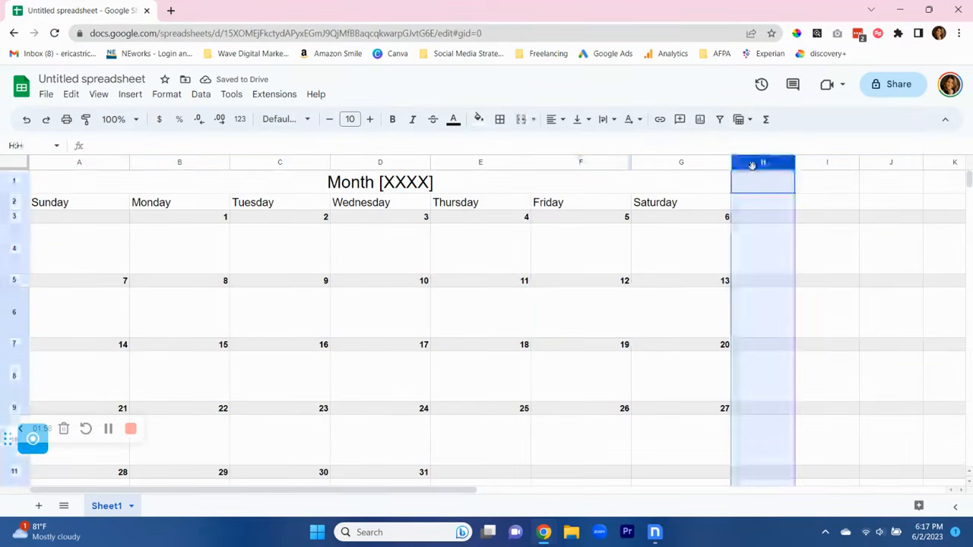
key("ctrl+shift+Right")
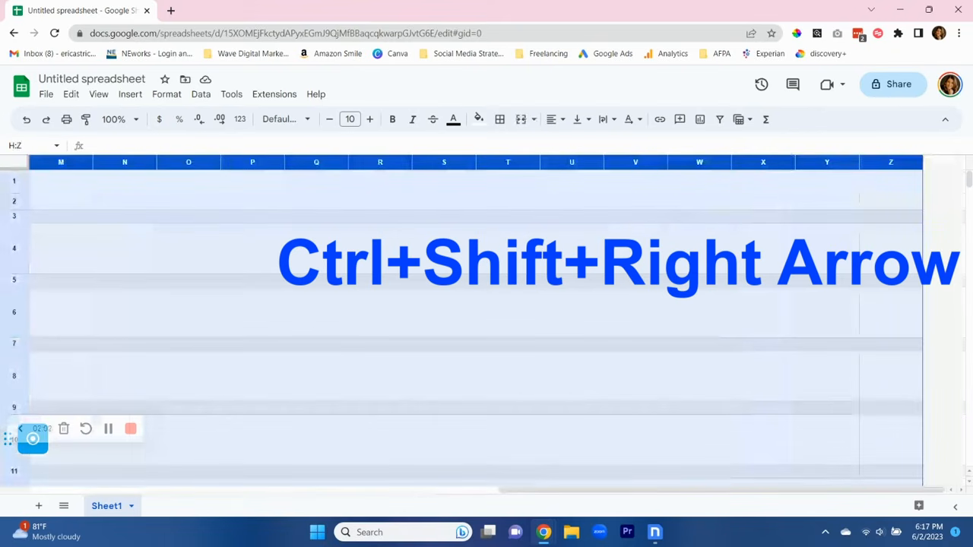
right_click(615, 162)
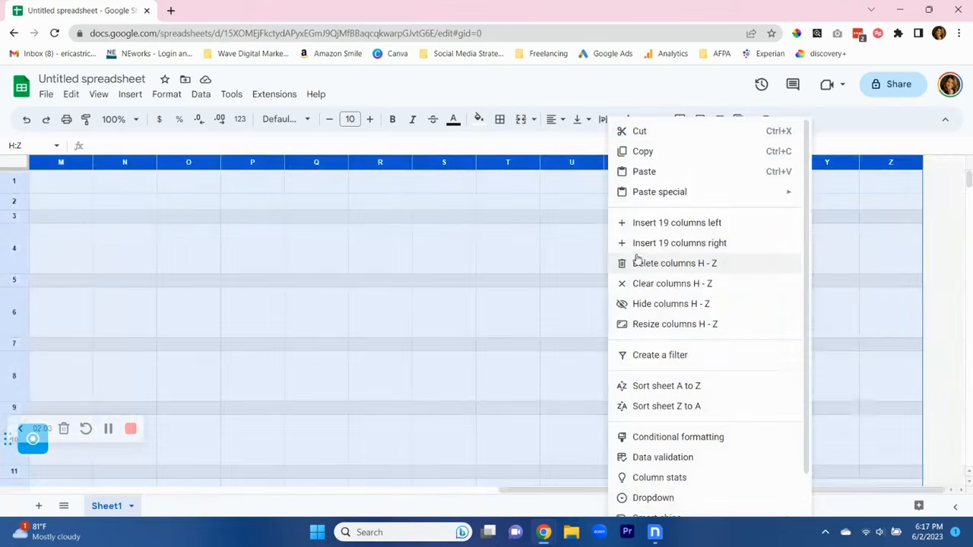
left_click(637, 260)
scroll(638, 260, "down", 3)
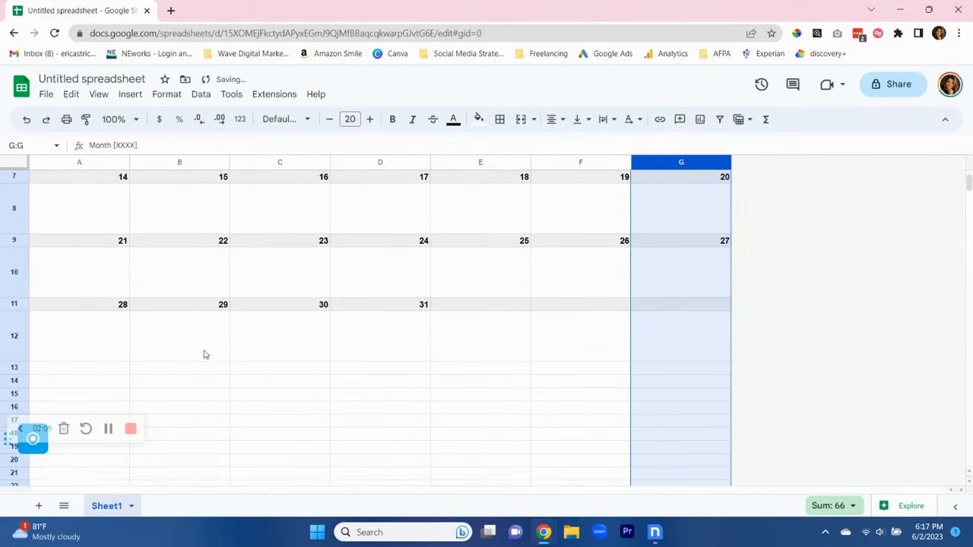
left_click(15, 371)
right_click(15, 370)
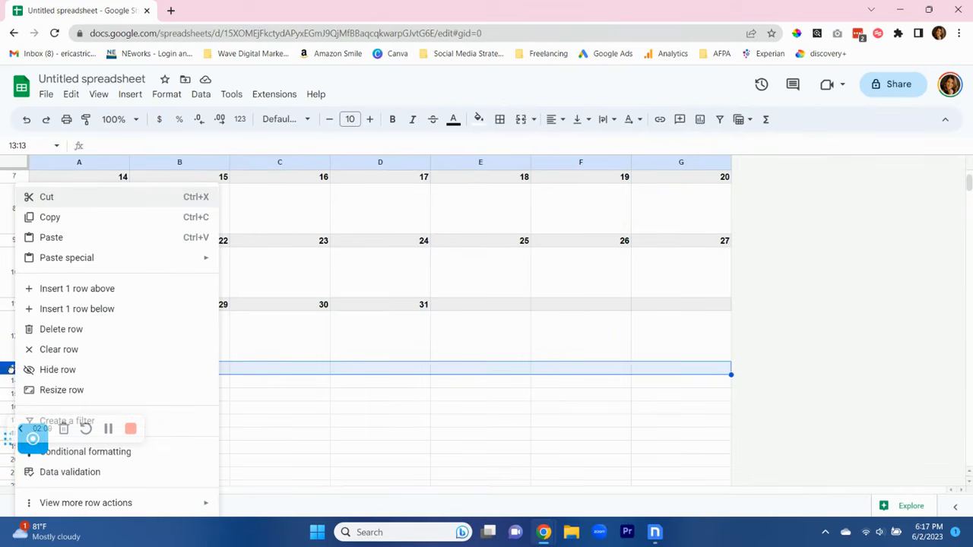
left_click(13, 372)
key("ctrl+shift+Up")
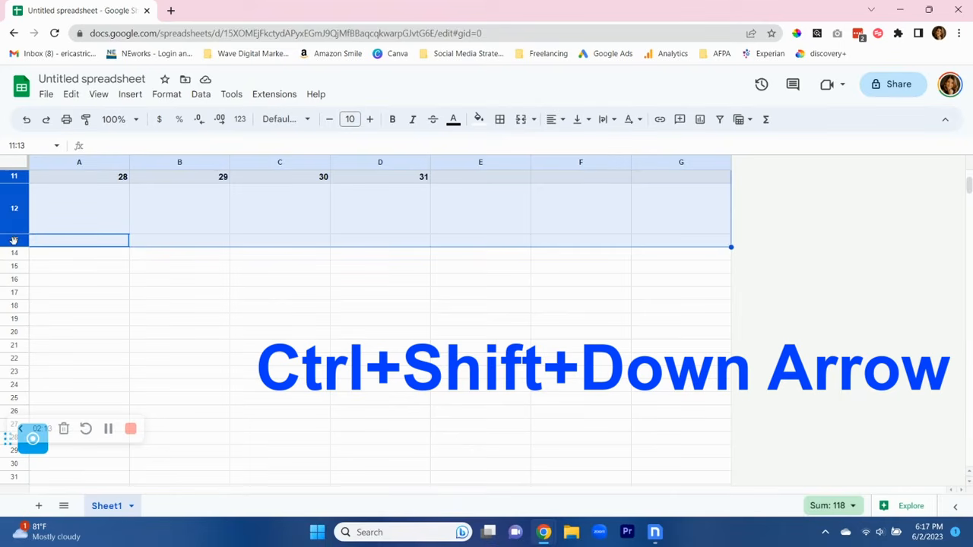
left_click(39, 256)
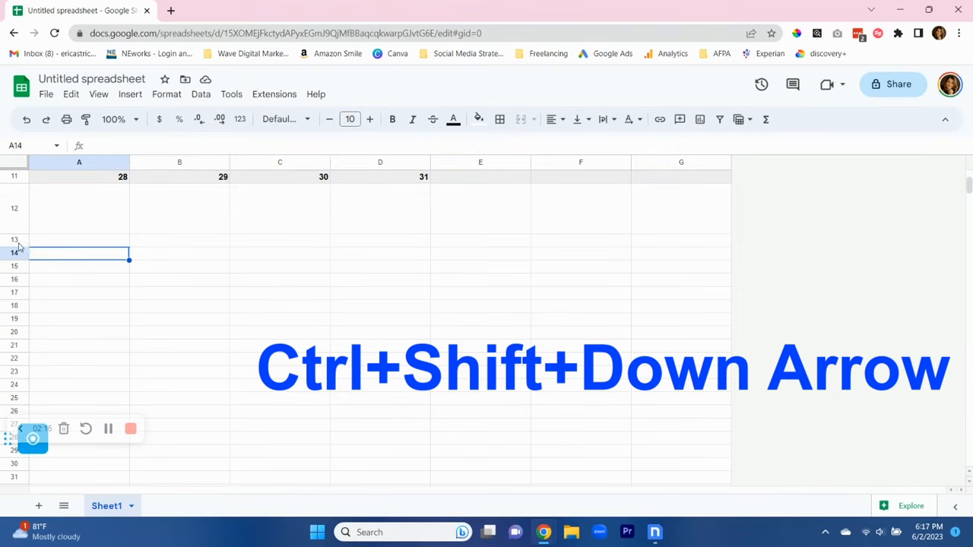
Delete all unused rows from row 13 through row 1000 below the calendar
left_click(16, 240)
key("ctrl+shift+Down")
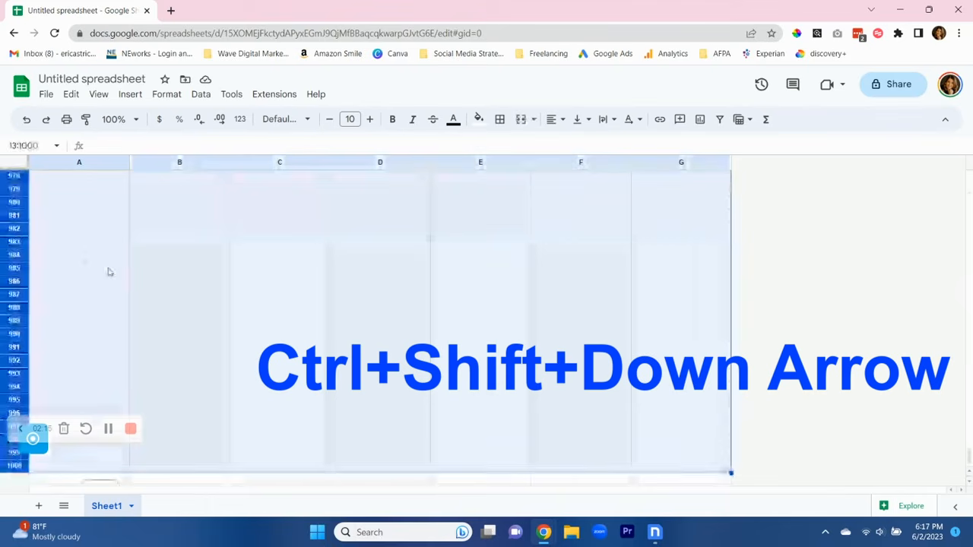
right_click(124, 279)
left_click(173, 332)
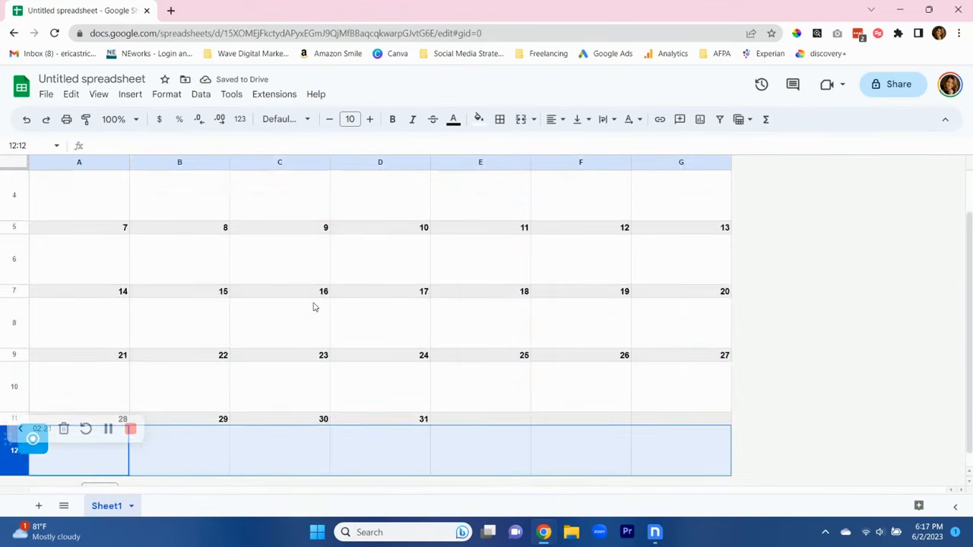
Enter the sample entry "Blog post - 5 Tips to Make More Money" in cell C4, below Tuesday the 2nd
scroll(313, 307, "up", 3)
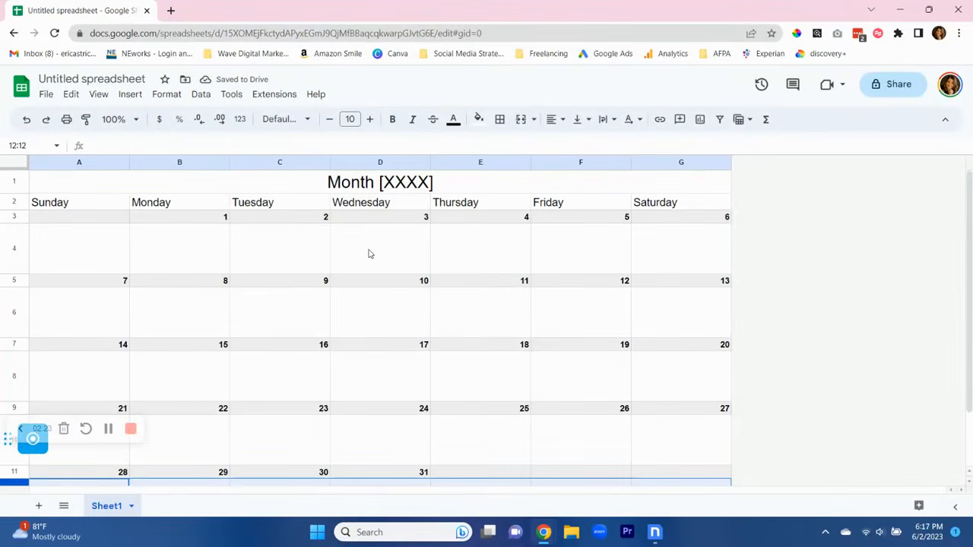
left_click(288, 259)
type("Blog post -")
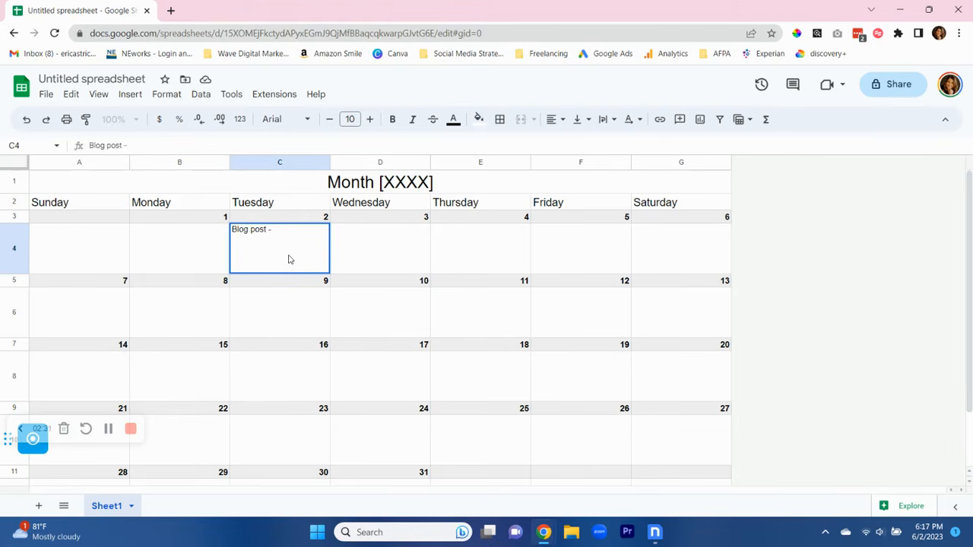
type("5 Tip")
type("s to ")
type("be")
type("Make More Mon")
type("ey")
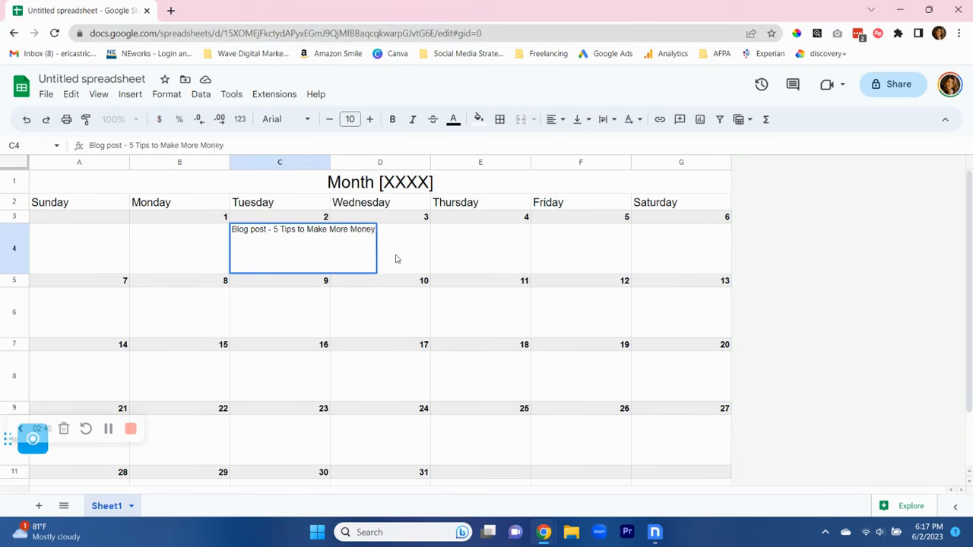
left_click(396, 258)
left_click(281, 265)
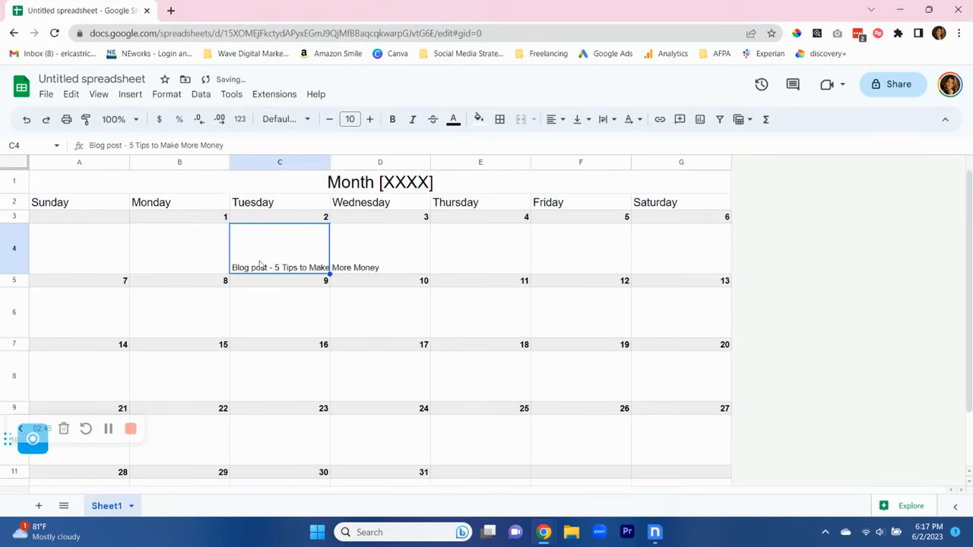
Turn on text wrapping for calendar rows 3 to 12
left_click(15, 217)
left_click_drag(174, 299, 417, 431)
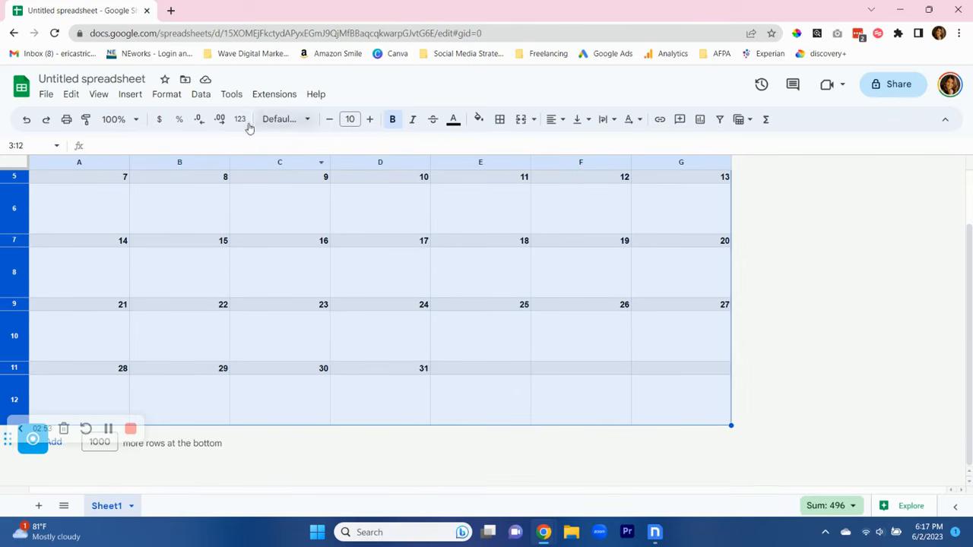
left_click(166, 96)
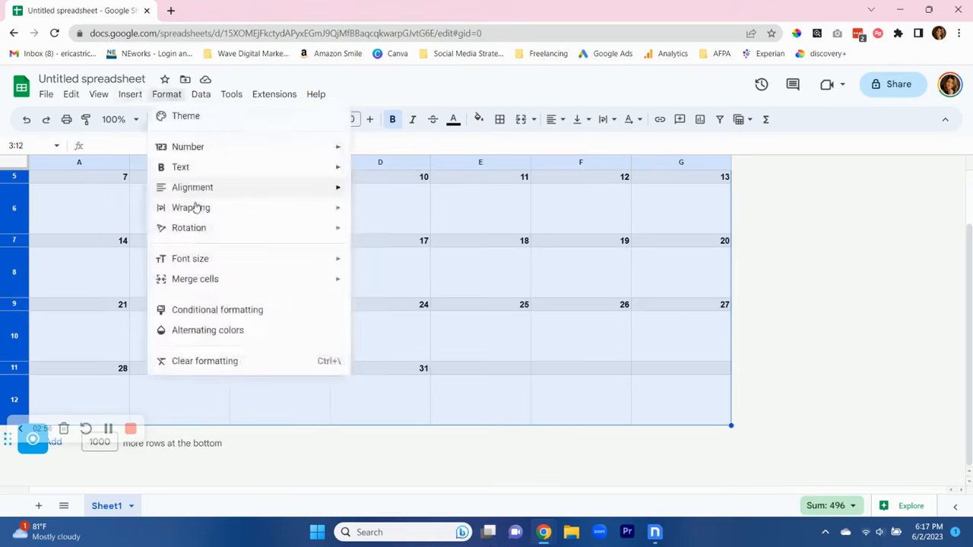
mouse_move(226, 211)
left_click(380, 232)
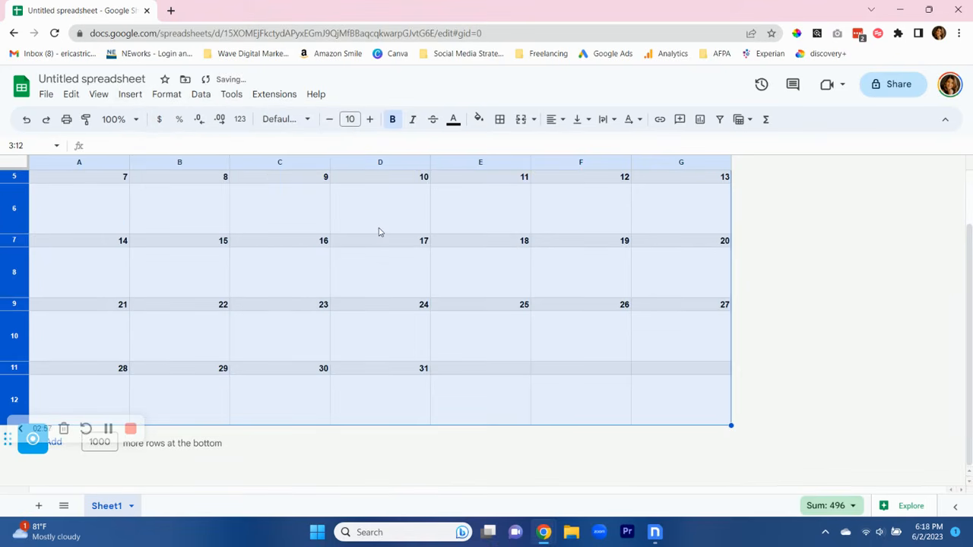
left_click(380, 232)
scroll(380, 232, "up", 2)
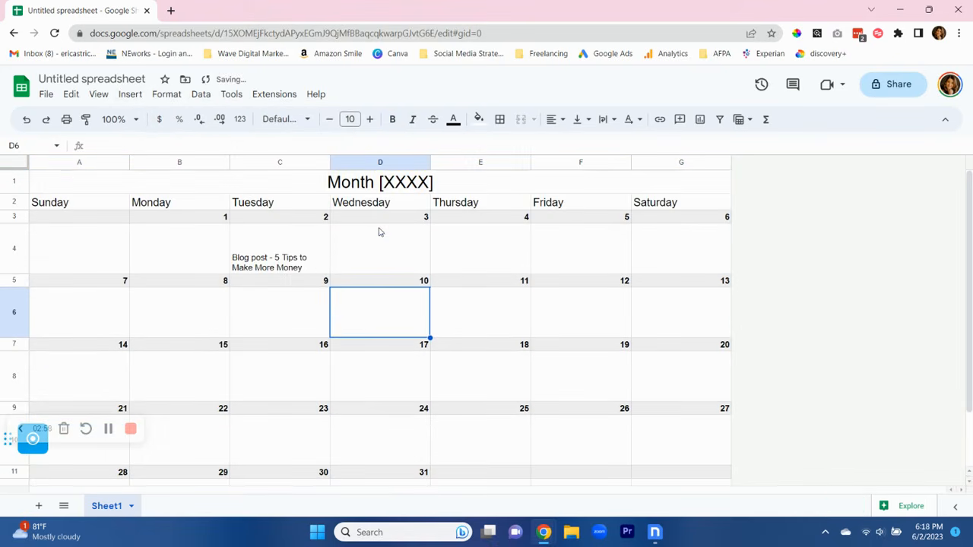
left_click(308, 270)
double_click(305, 272)
left_click(418, 259)
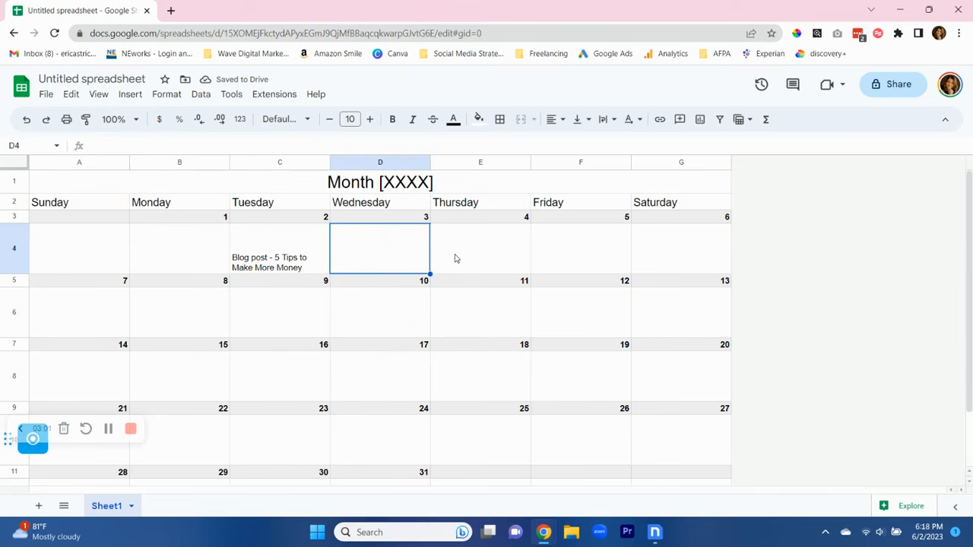
Enter "Social media post - How Investing Can Pay Off in the Long Term" in cell E4, below Thursday the 4th
left_click(456, 257)
type("Social media cpost")
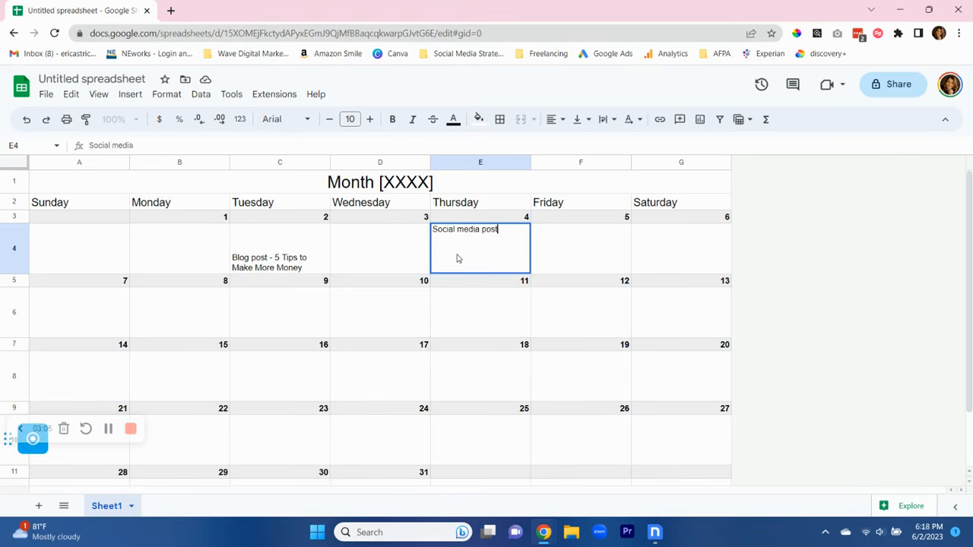
type(" - How In")
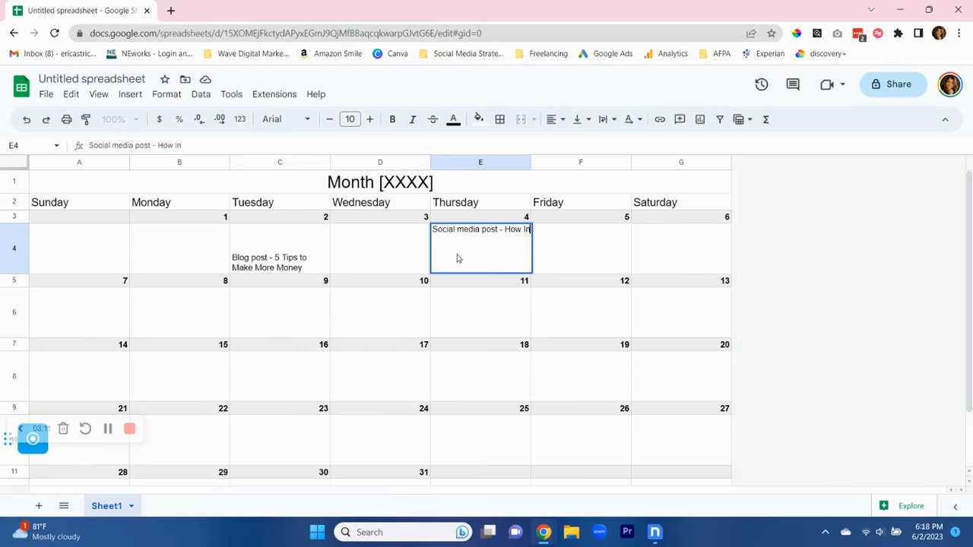
type("vesting Can")
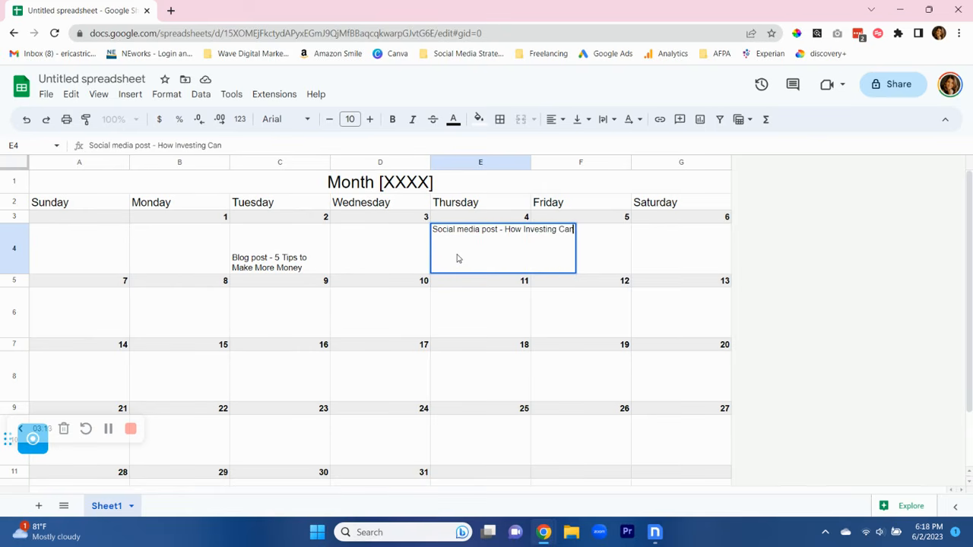
type(" Pay")
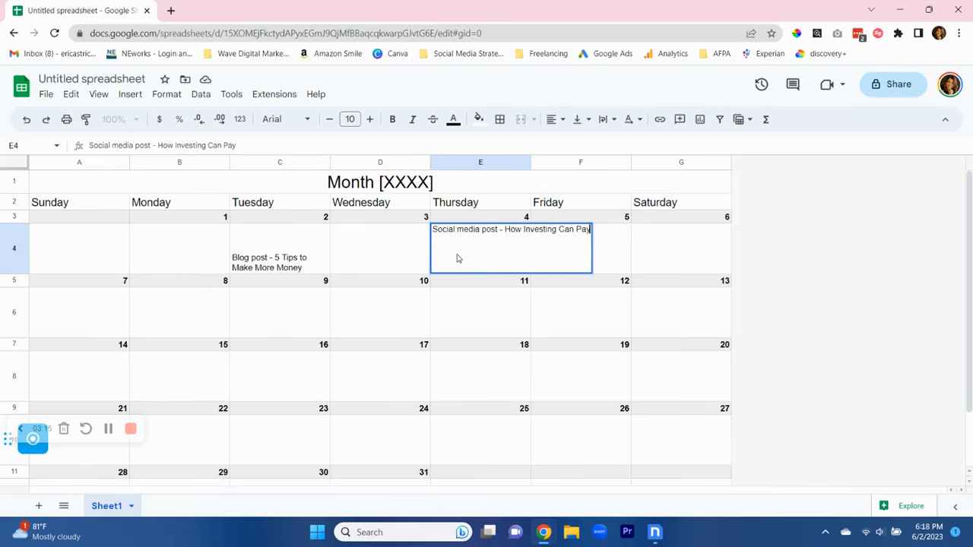
type(" Off L")
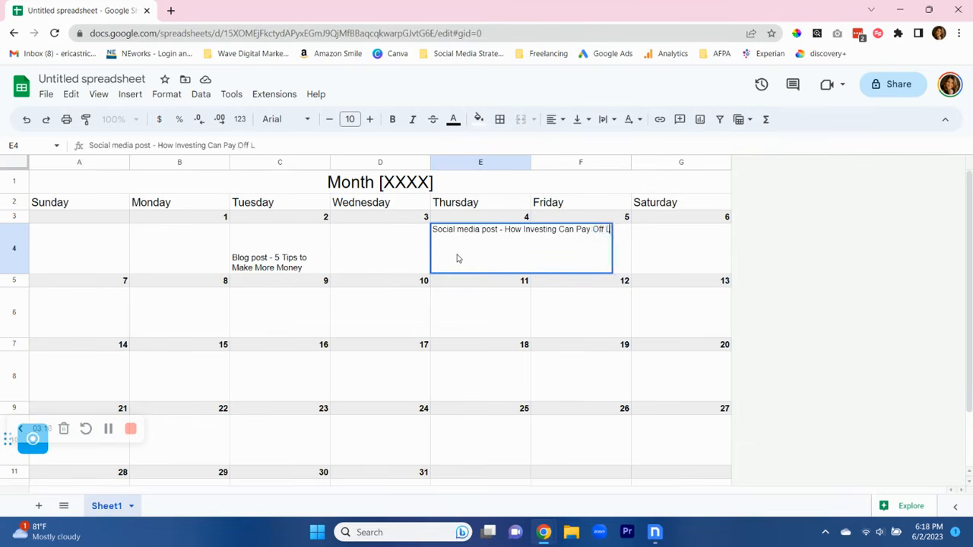
key("BackSpace")
type("in the")
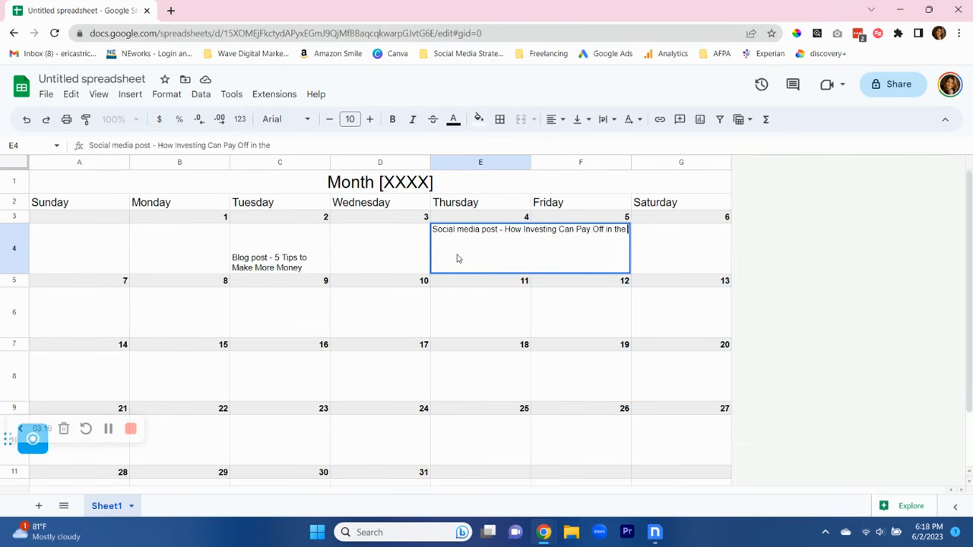
type(" Long Term")
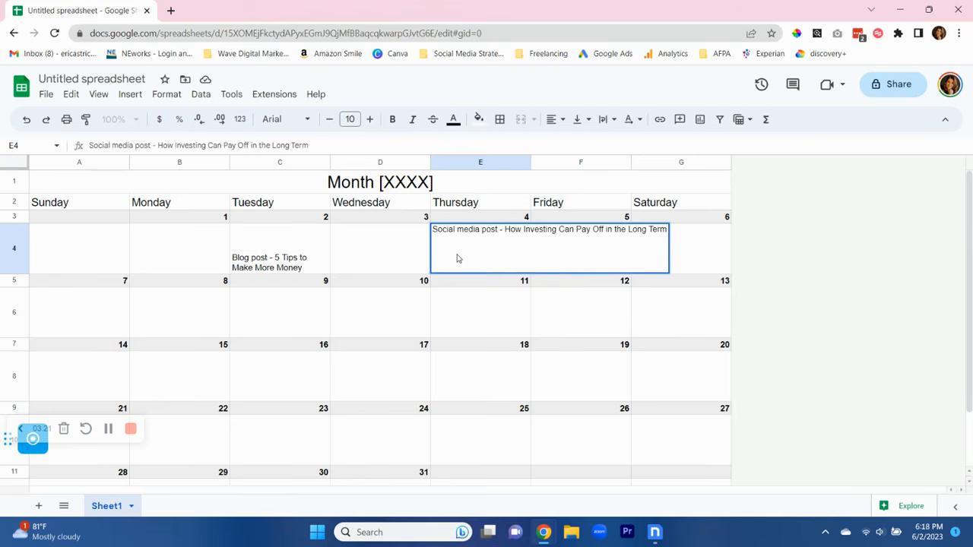
left_click(481, 312)
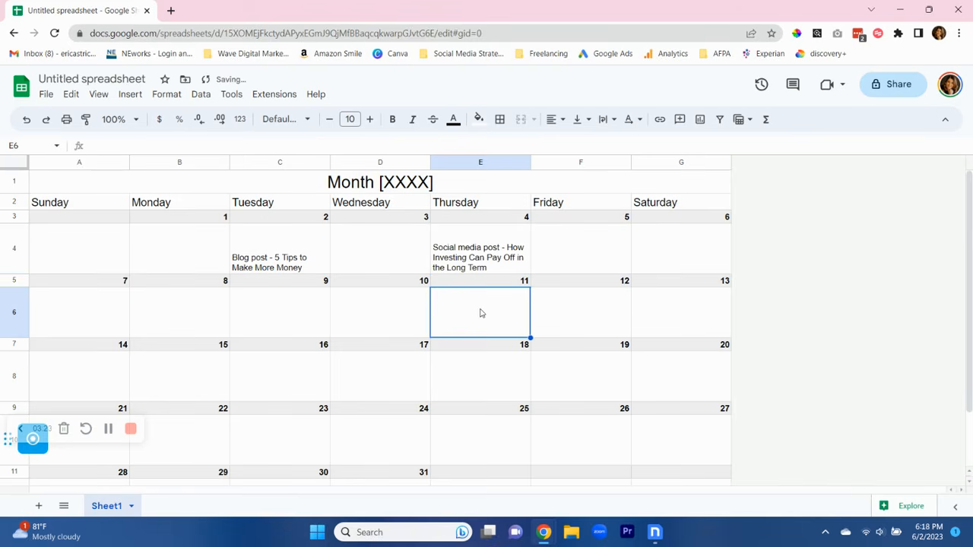
Color the text of the blog post entry in C4 blue
double_click(276, 262)
triple_click(288, 230)
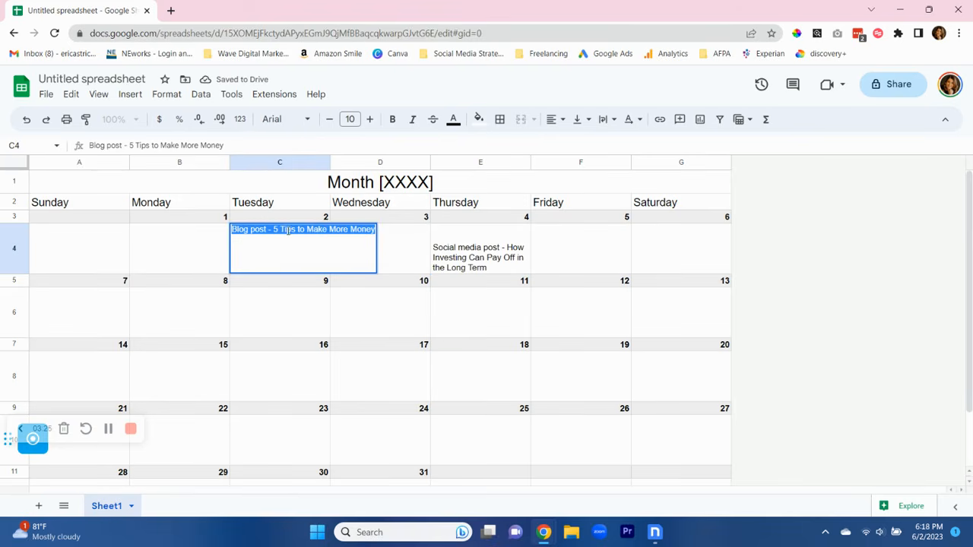
left_click(453, 120)
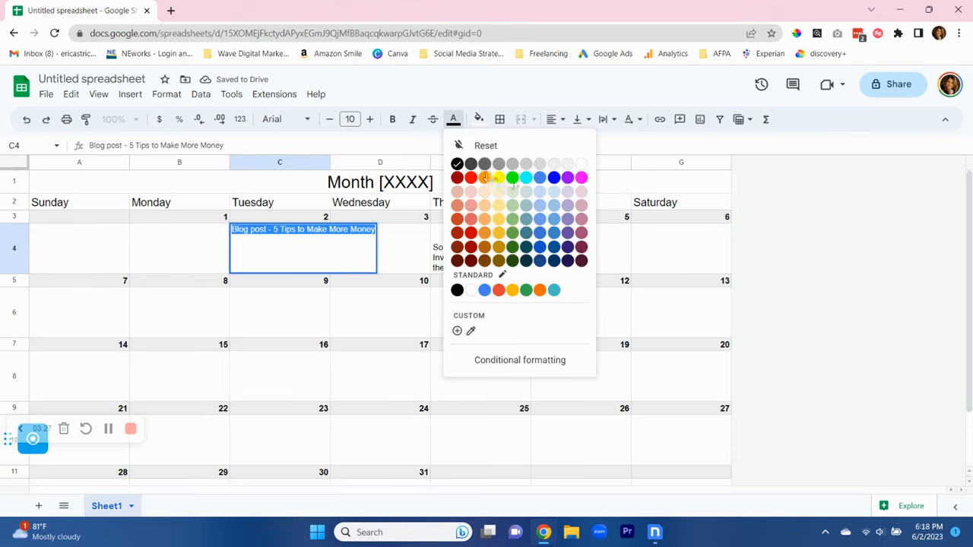
left_click(553, 179)
Make the text of the social media post entry in E4 purple and bold
left_click(494, 263)
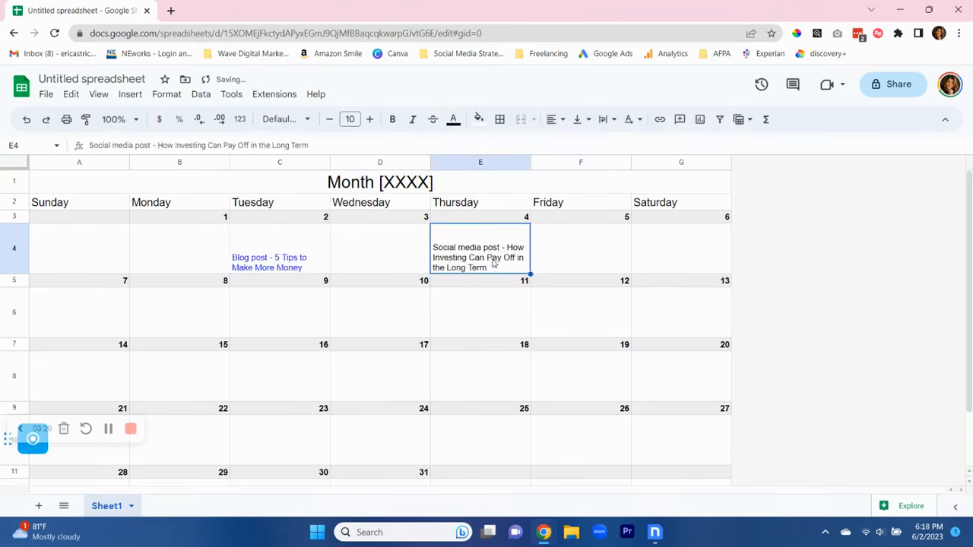
double_click(488, 263)
triple_click(473, 232)
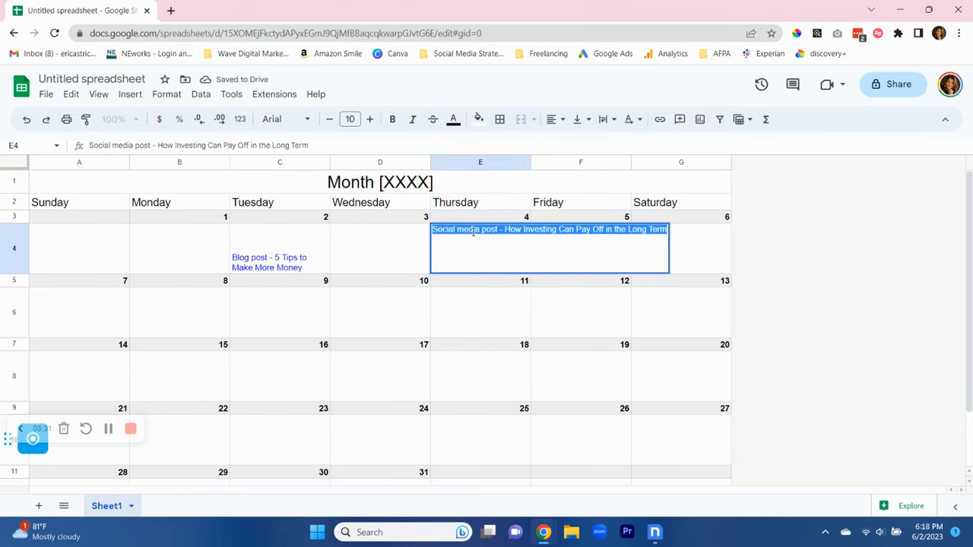
left_click(454, 119)
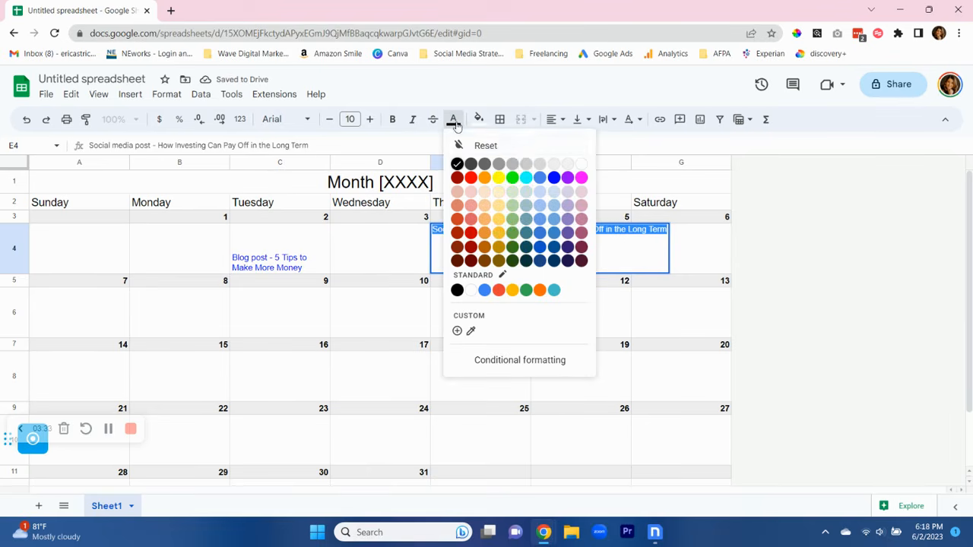
left_click(567, 181)
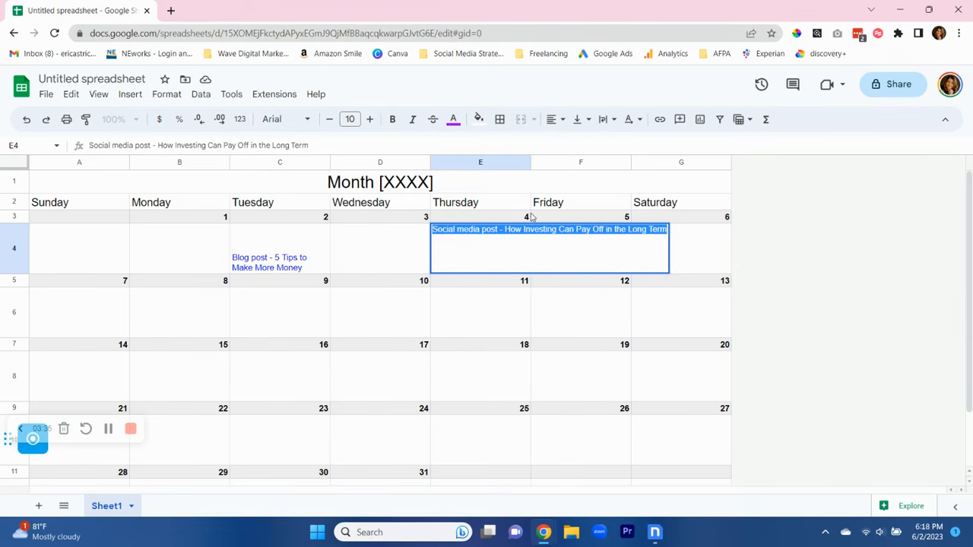
Make the blog post entry text in C4 bold
left_click(293, 265)
double_click(284, 247)
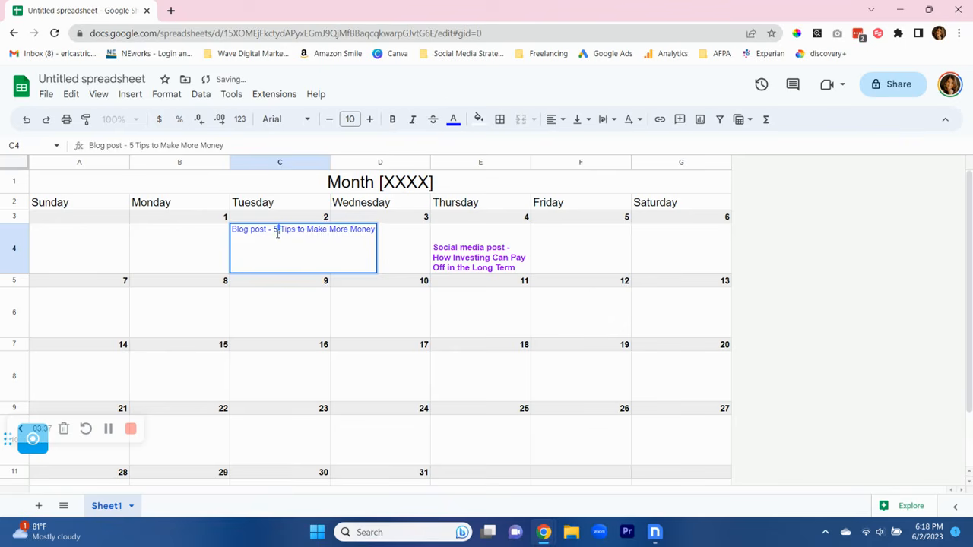
triple_click(278, 235)
key("ctrl+b")
left_click(276, 316)
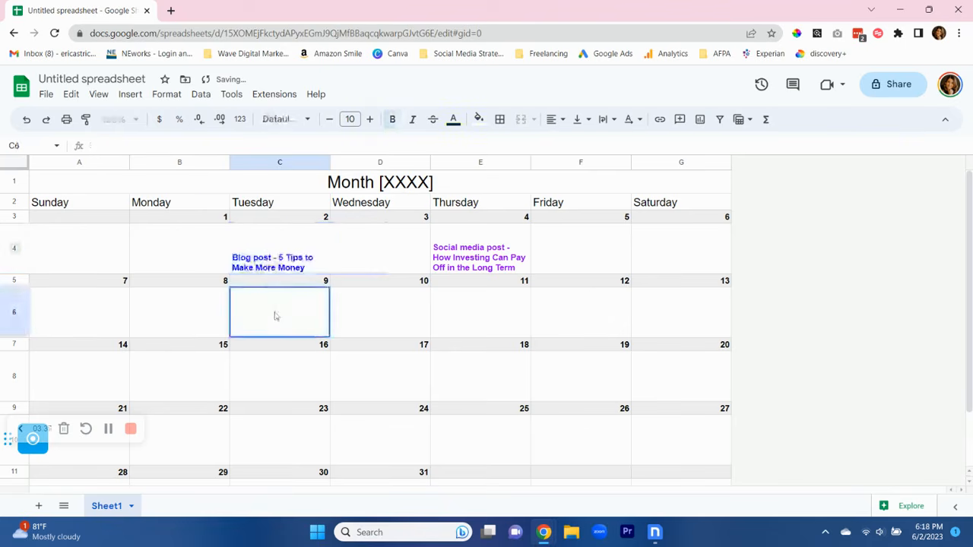
Enter "Email campaign - How to Build Wealth" in cell D6, below Wednesday the 10th
left_click(365, 323)
type("Email campaign -")
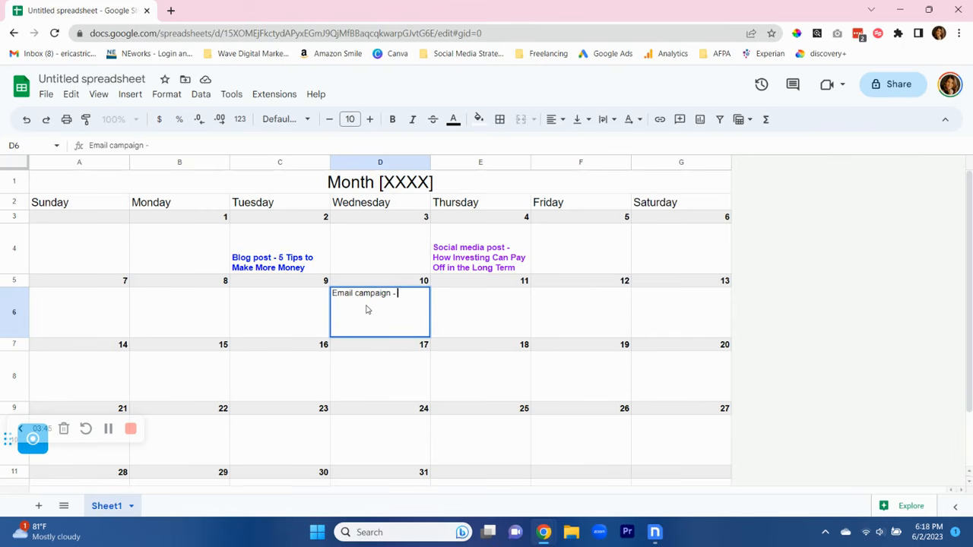
type(" How to Build Wealth")
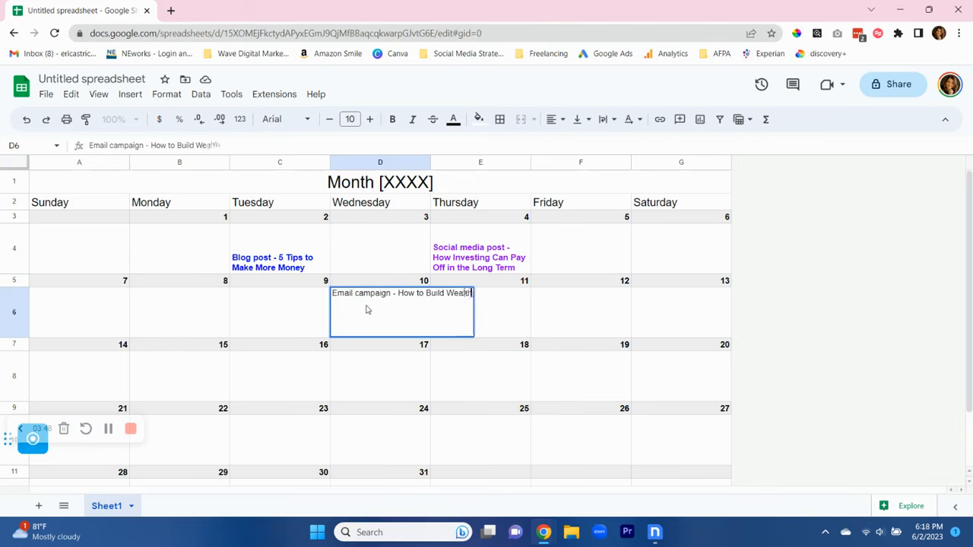
Make the email campaign entry text in D6 bold
triple_click(363, 294)
key("ctrl+b")
left_click(310, 313)
Color the text of the email campaign entry in D6 dark green
left_click(365, 321)
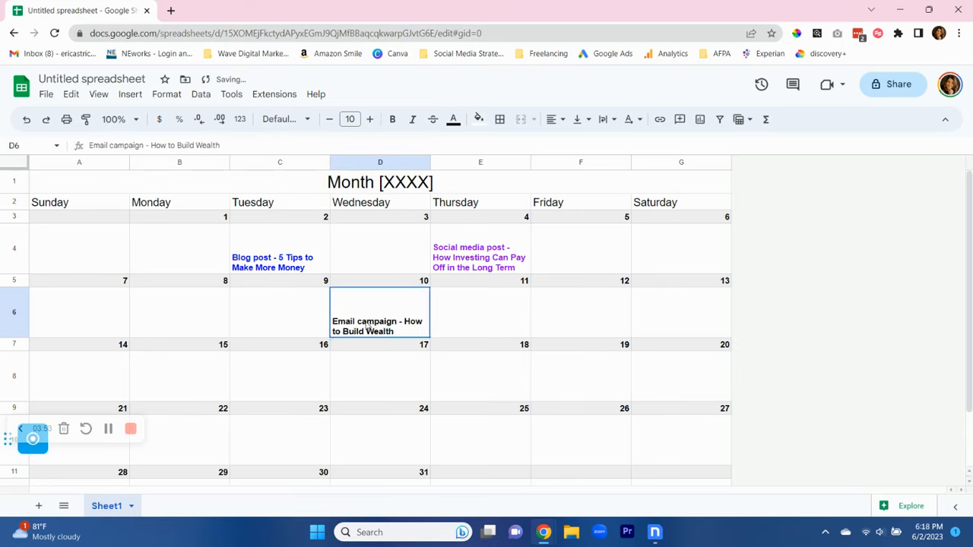
triple_click(363, 296)
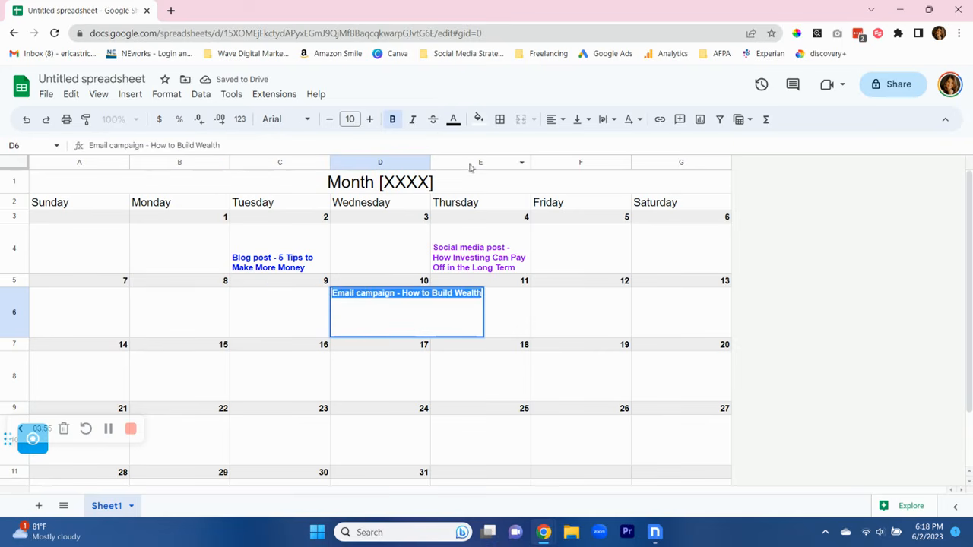
left_click(454, 119)
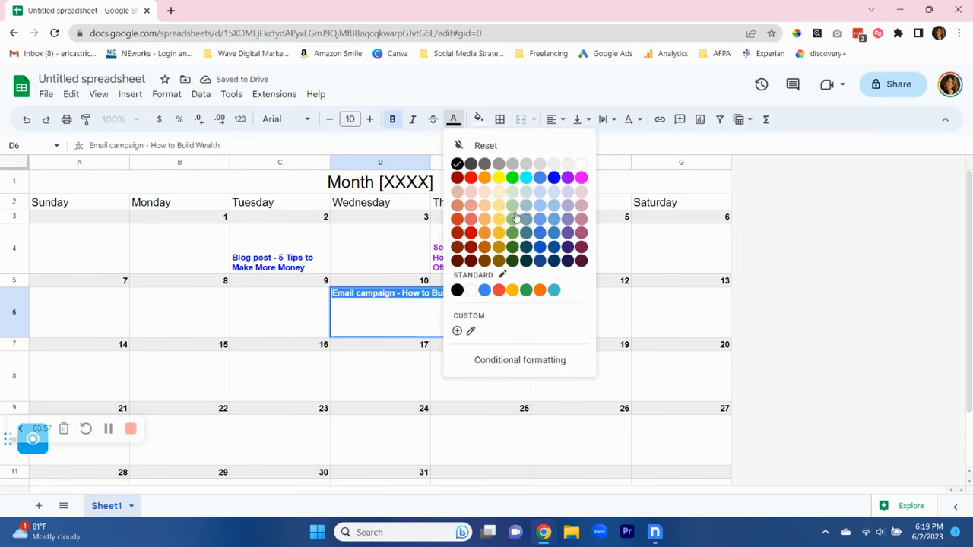
left_click(515, 245)
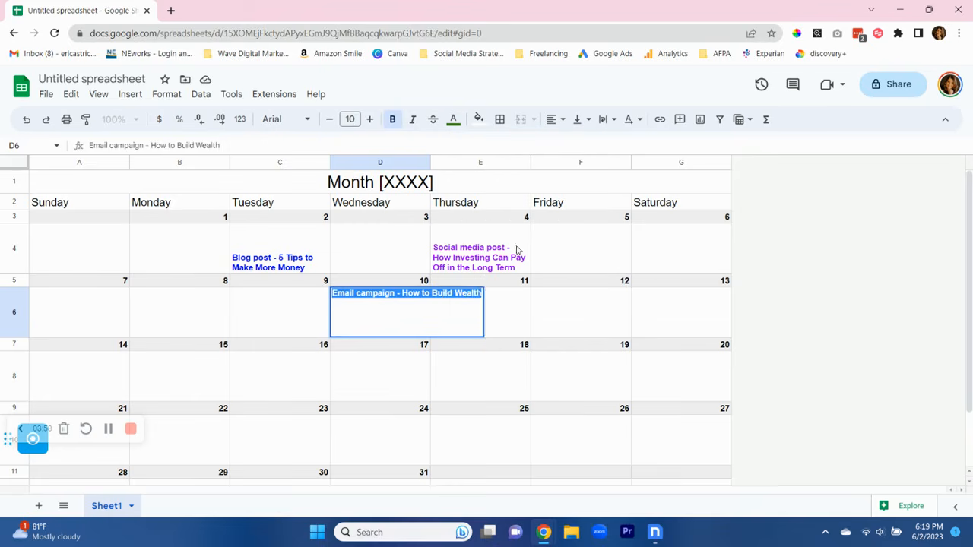
left_click(391, 382)
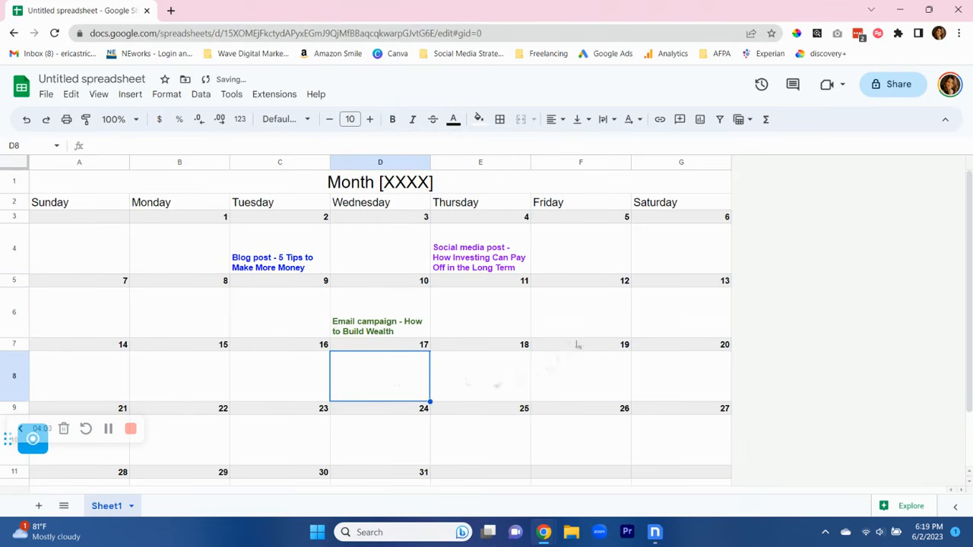
Enter "YouTube video - How to Improve Your Credit Score" in cell F6, below Friday the 12th, and select its text
left_click(599, 330)
type("YouTu")
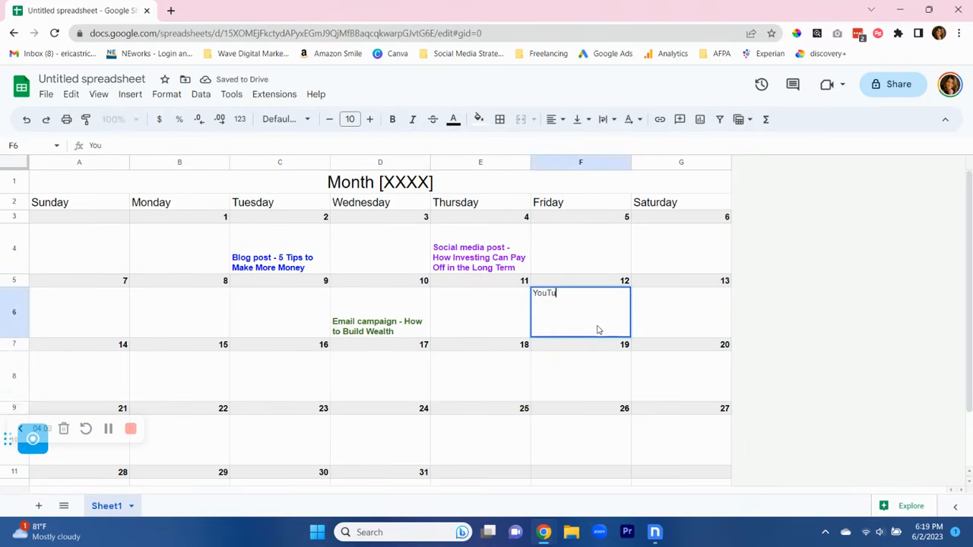
type("be video - How to Improve Your Credit Score")
key("ctrl+a")
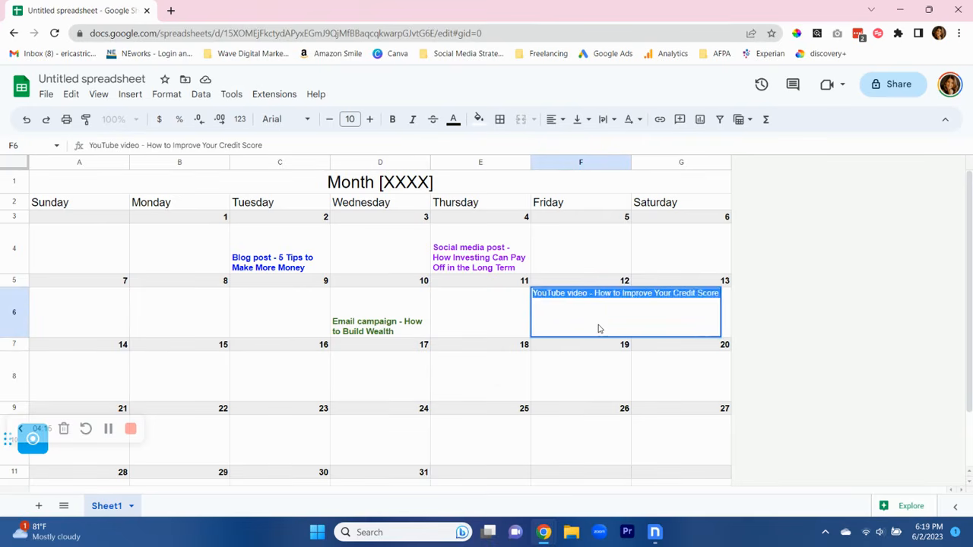